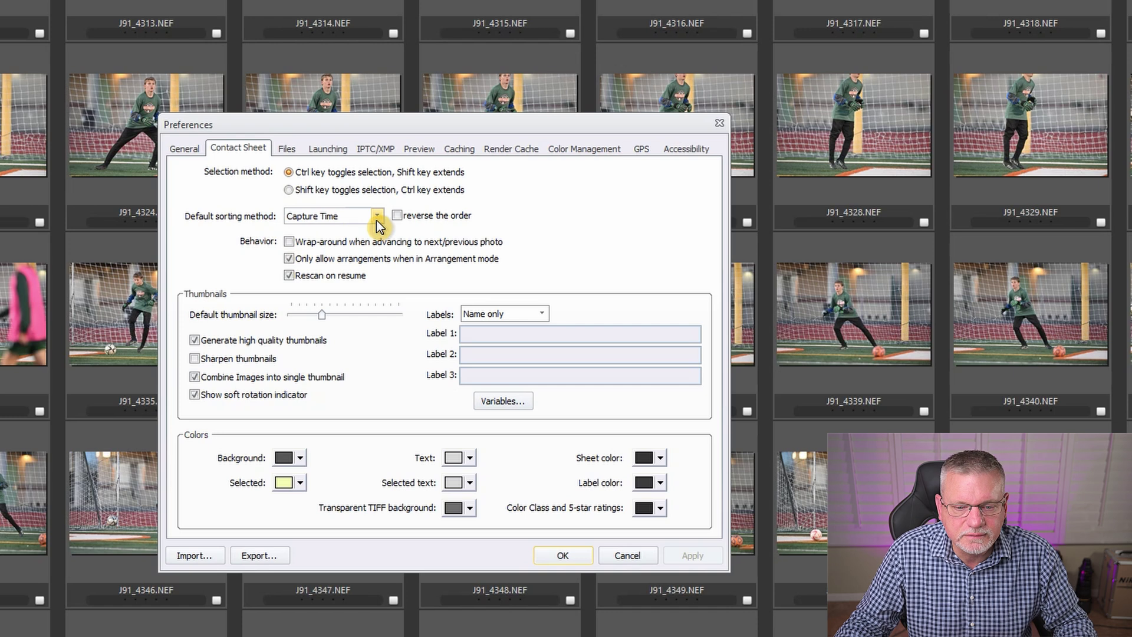
- Review the default sorting methods and the automatic-advance preview settings, keeping Capture Time, and close the preferences
{"action": "left_click", "coordinate": [376, 217]}
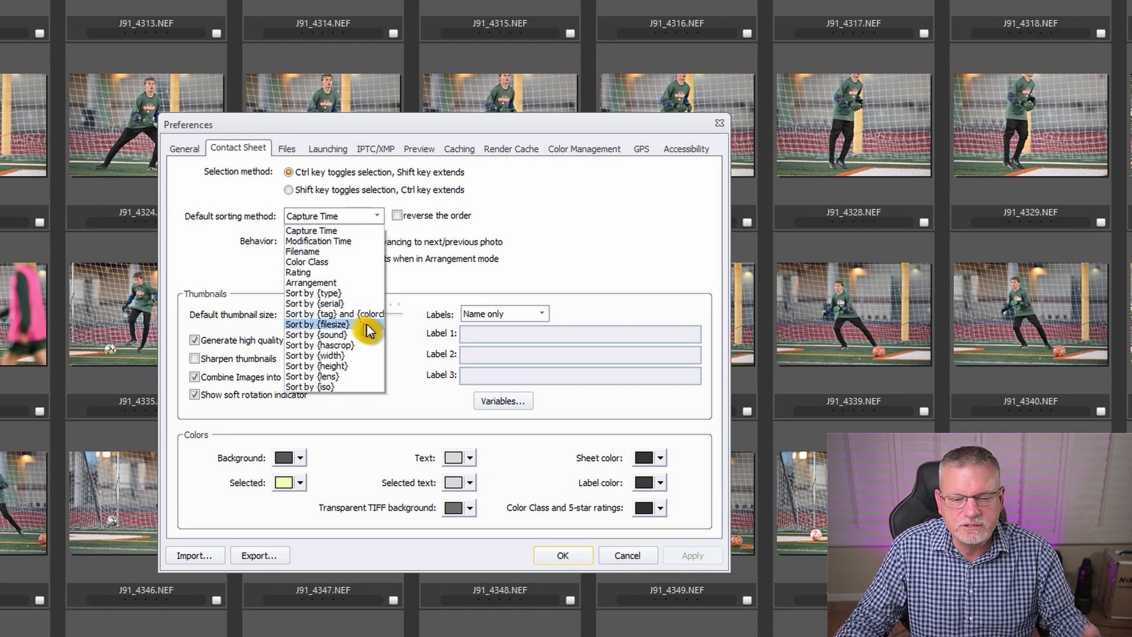
{"action": "left_click", "coordinate": [563, 211]}
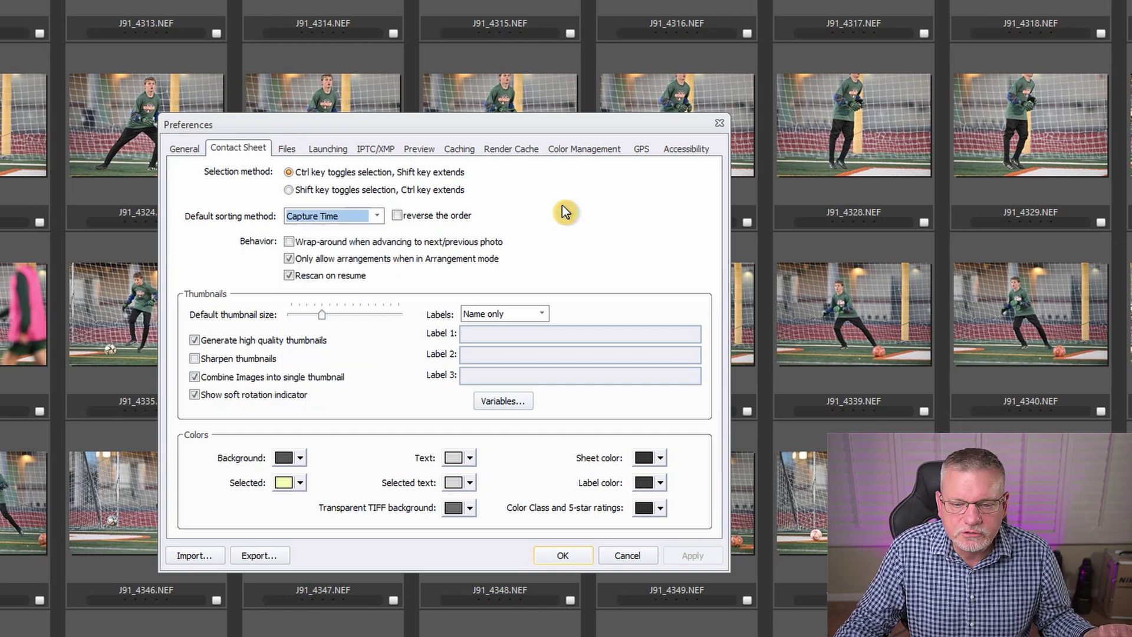
{"action": "left_click", "coordinate": [424, 150]}
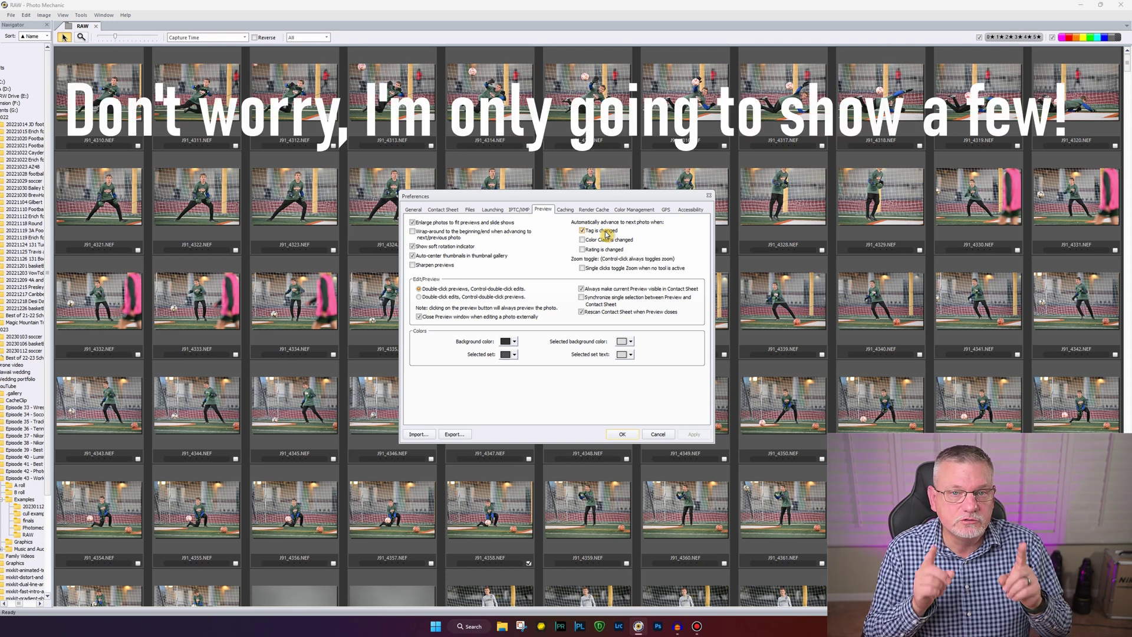
{"action": "key", "text": "Return"}
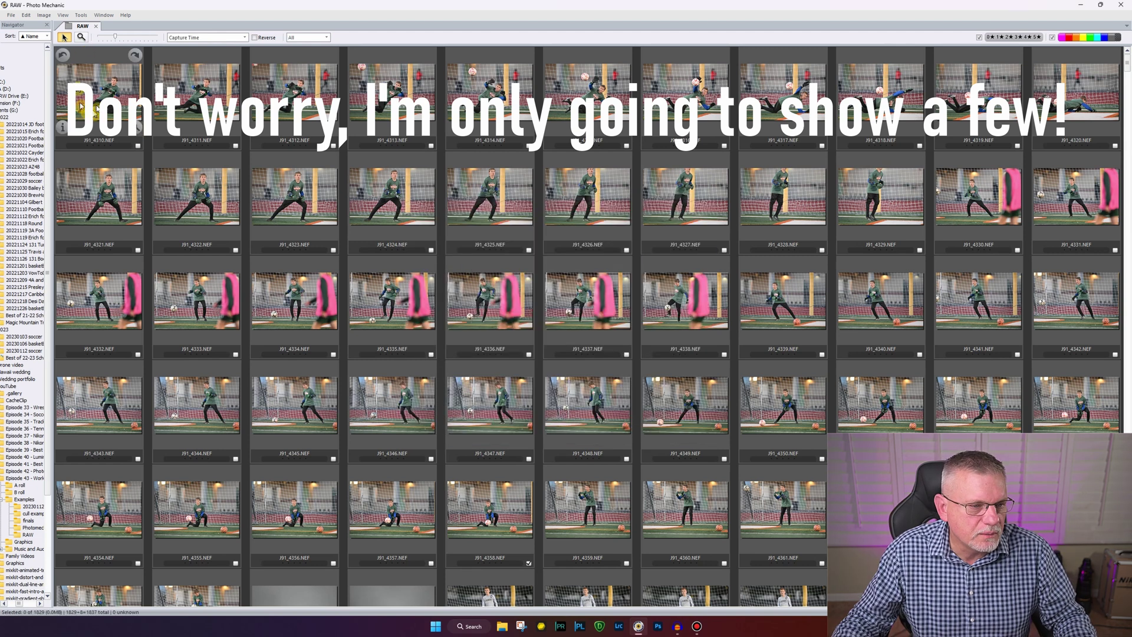
- Open the first photo, J91_4310, in the full-size preview and cull through the goalkeeper sequence, tagging J91_4314 as a keeper
{"action": "double_click", "coordinate": [135, 127]}
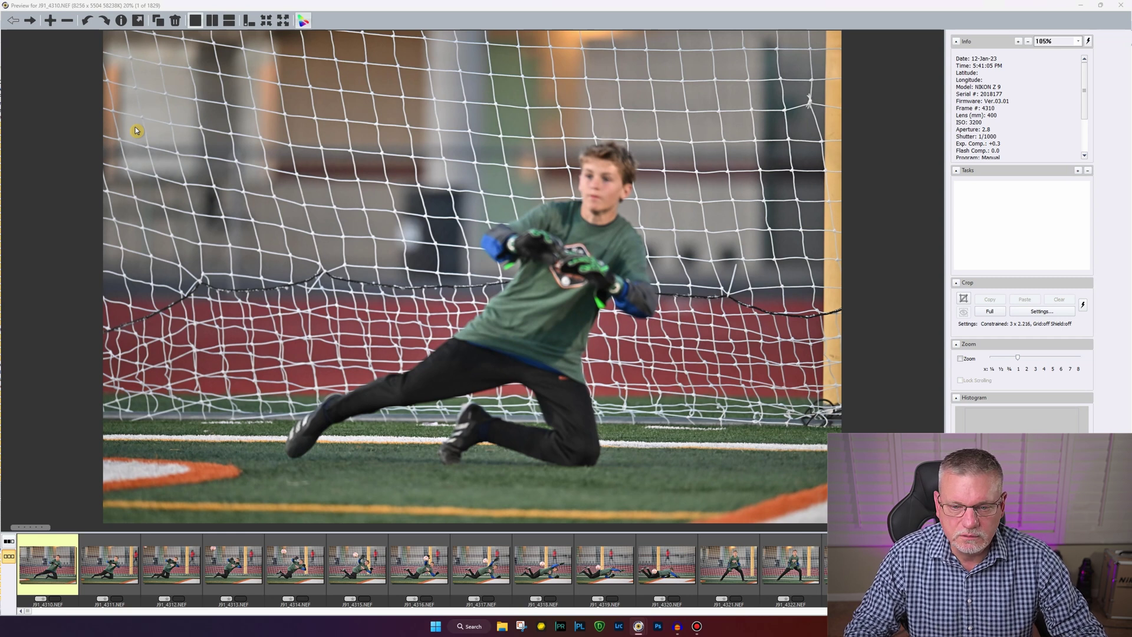
{"action": "key", "text": "Right"}
{"action": "key", "text": "Right"}
{"action": "key", "text": "Right"}
{"action": "key", "text": "Right"}
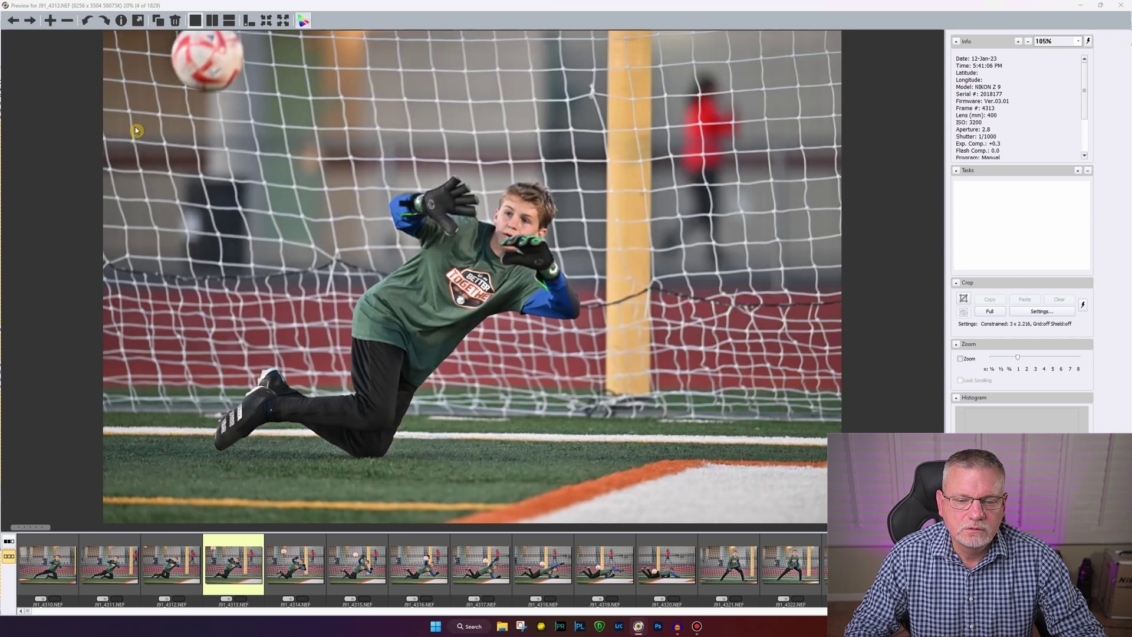
{"action": "key", "text": "Right"}
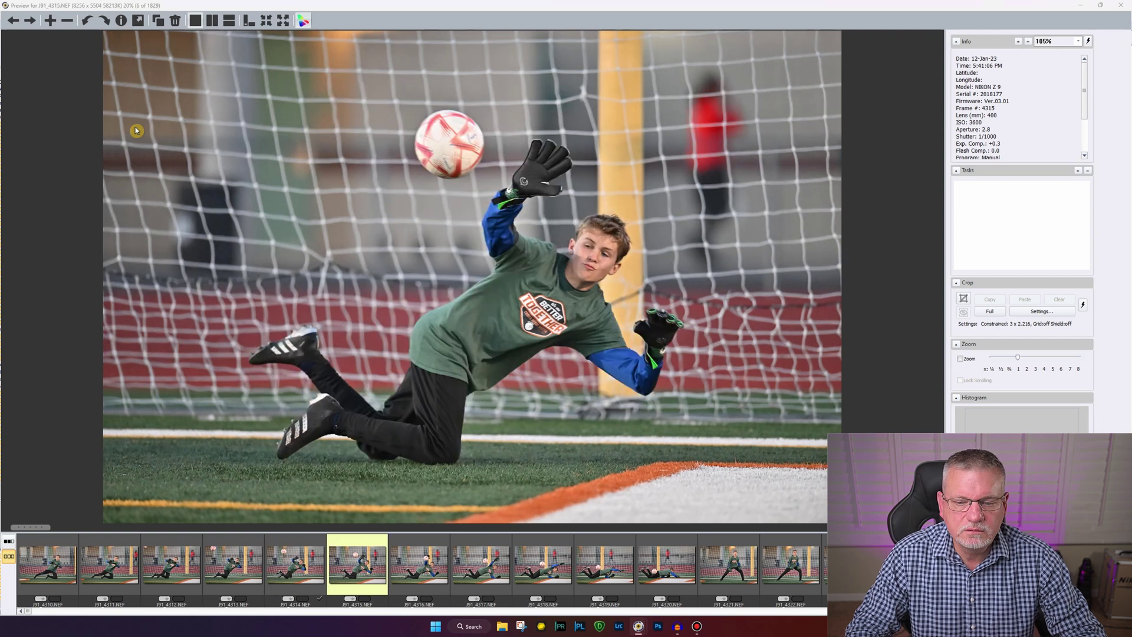
{"action": "key", "text": "Right"}
{"action": "key", "text": "Right"}
{"action": "key", "text": "Right"}
{"action": "key", "text": "Right"}
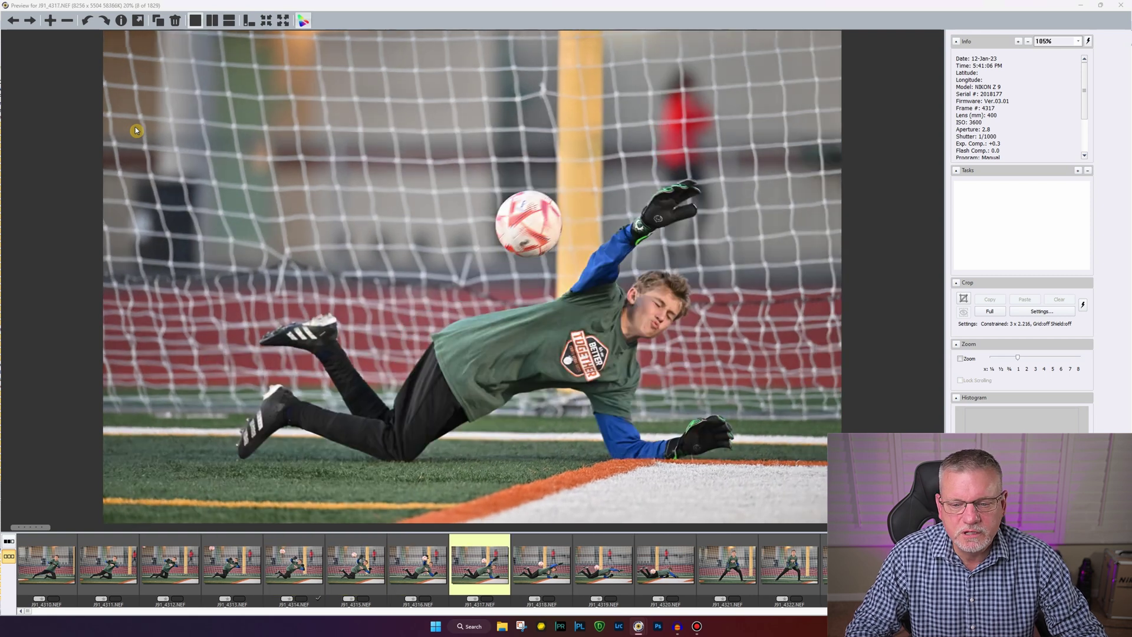
{"action": "key", "text": "Right"}
{"action": "key", "text": "Right"}
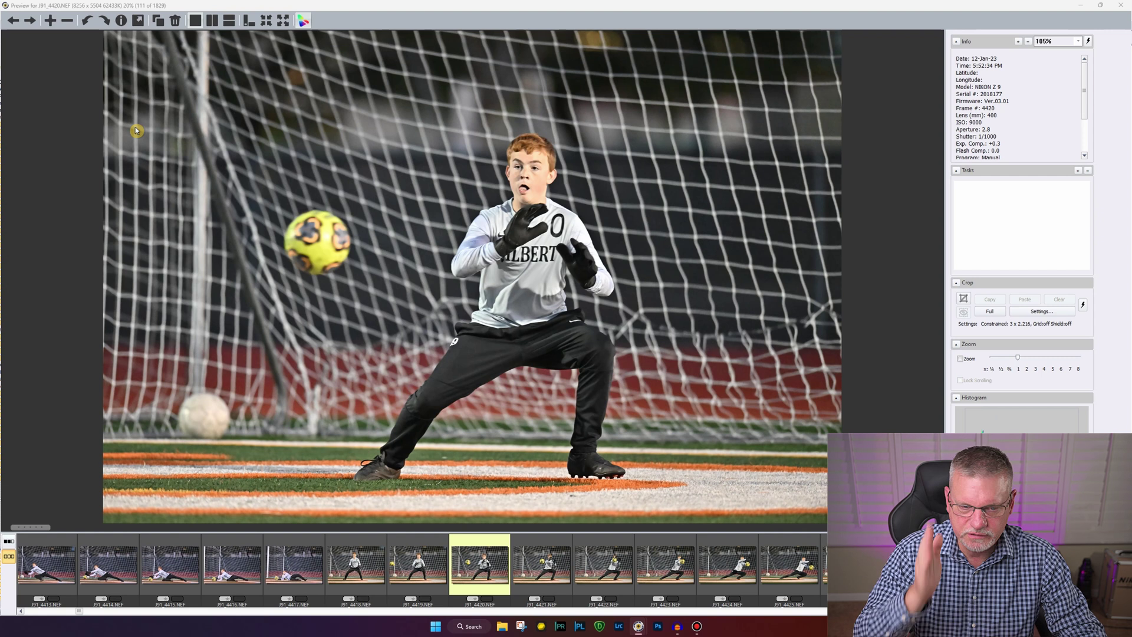
- Tag J91_4420 as a keeper and compare it with the following frame, J91_4421
{"action": "key", "text": "Right"}
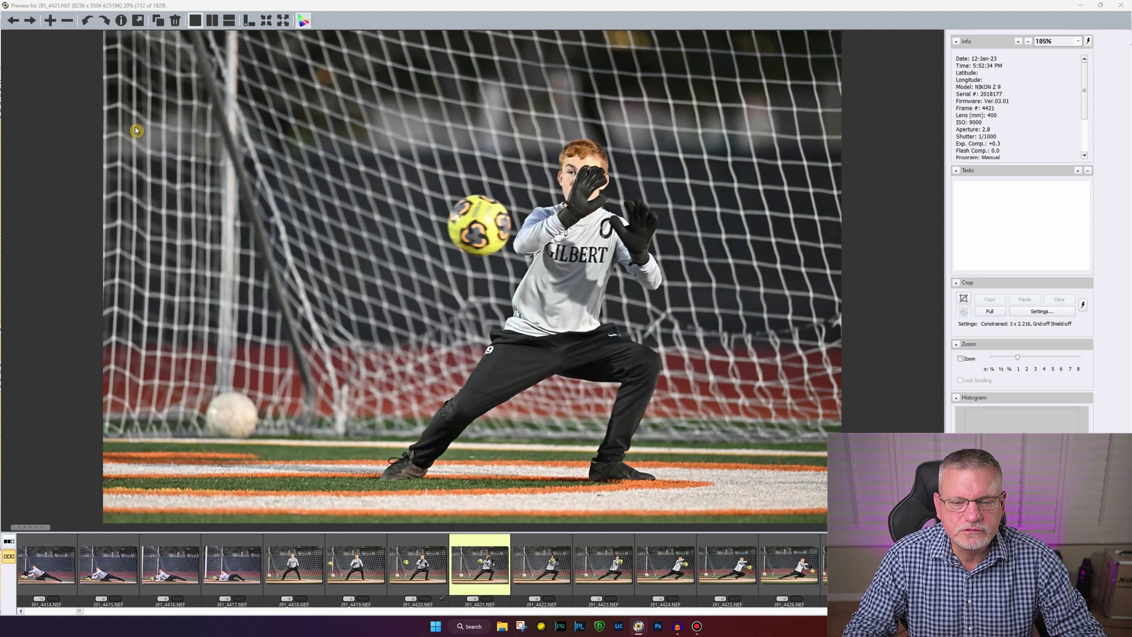
{"action": "key", "text": "Left"}
{"action": "key", "text": "Right"}
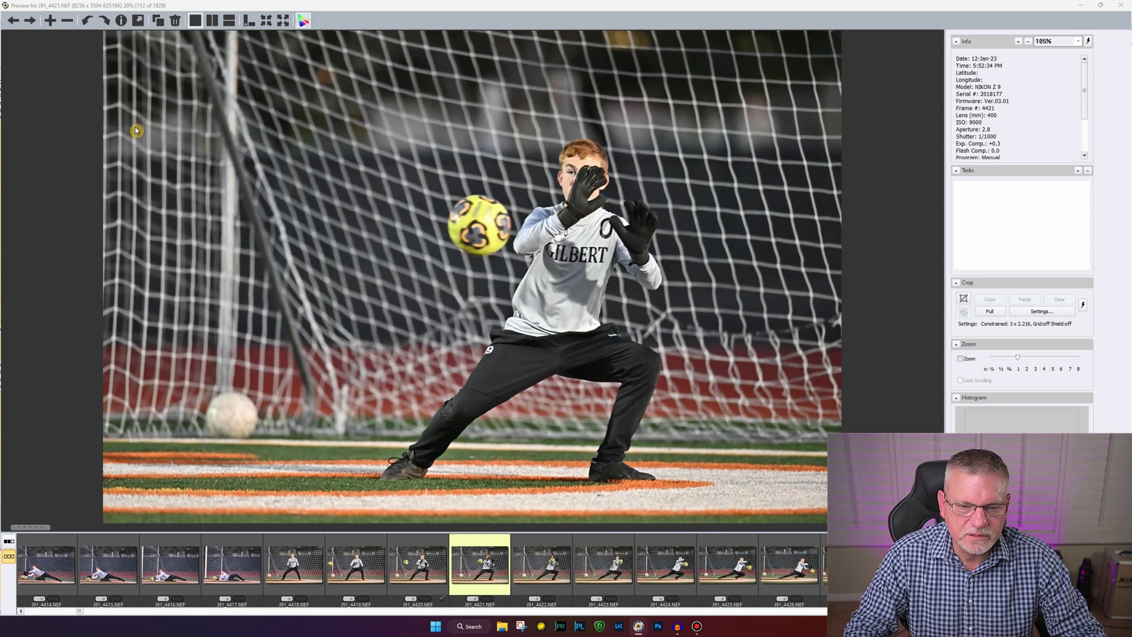
- Go through the following goalkeeper frames up to J91_4455 and tag that photo as a keeper
{"action": "key", "text": "Right"}
{"action": "key", "text": "Right"}
{"action": "key", "text": "Right"}
{"action": "key", "text": "Right"}
{"action": "key", "text": "Right"}
{"action": "key", "text": "Right"}
{"action": "key", "text": "Right"}
{"action": "key", "text": "Right"}
{"action": "key", "text": "Right"}
{"action": "key", "text": "Right"}
{"action": "key", "text": "Right"}
{"action": "key", "text": "Right"}
{"action": "key", "text": "Right"}
{"action": "key", "text": "Right"}
{"action": "key", "text": "Right"}
{"action": "key", "text": "Right"}
{"action": "key", "text": "Right"}
{"action": "key", "text": "Right"}
{"action": "key", "text": "Right"}
{"action": "key", "text": "Right"}
{"action": "key", "text": "Right"}
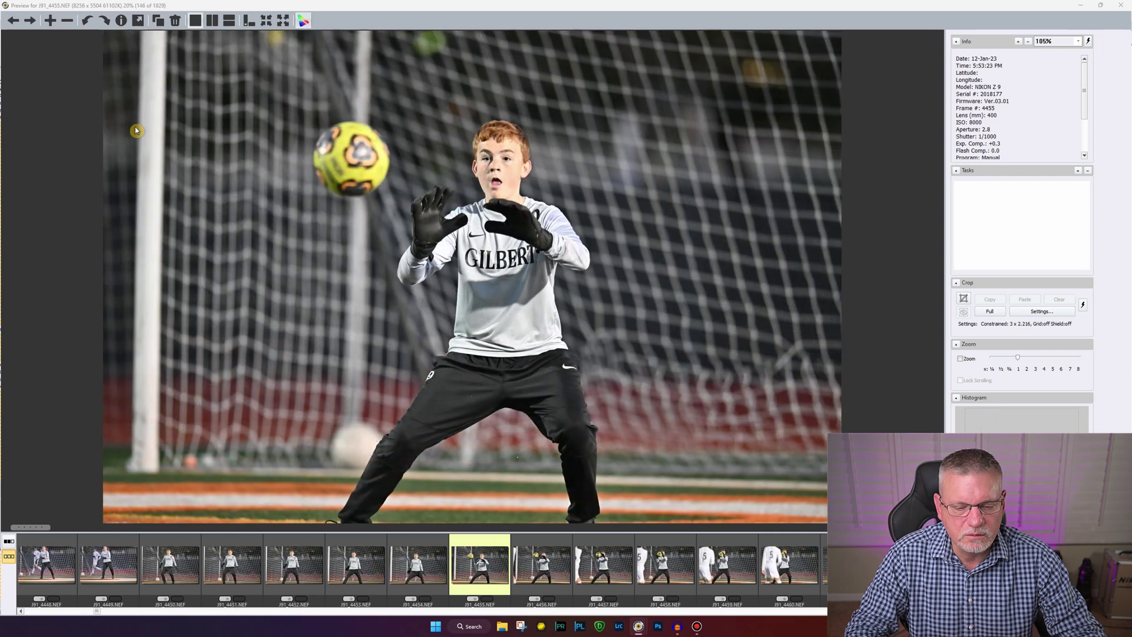
{"action": "key", "text": "Right"}
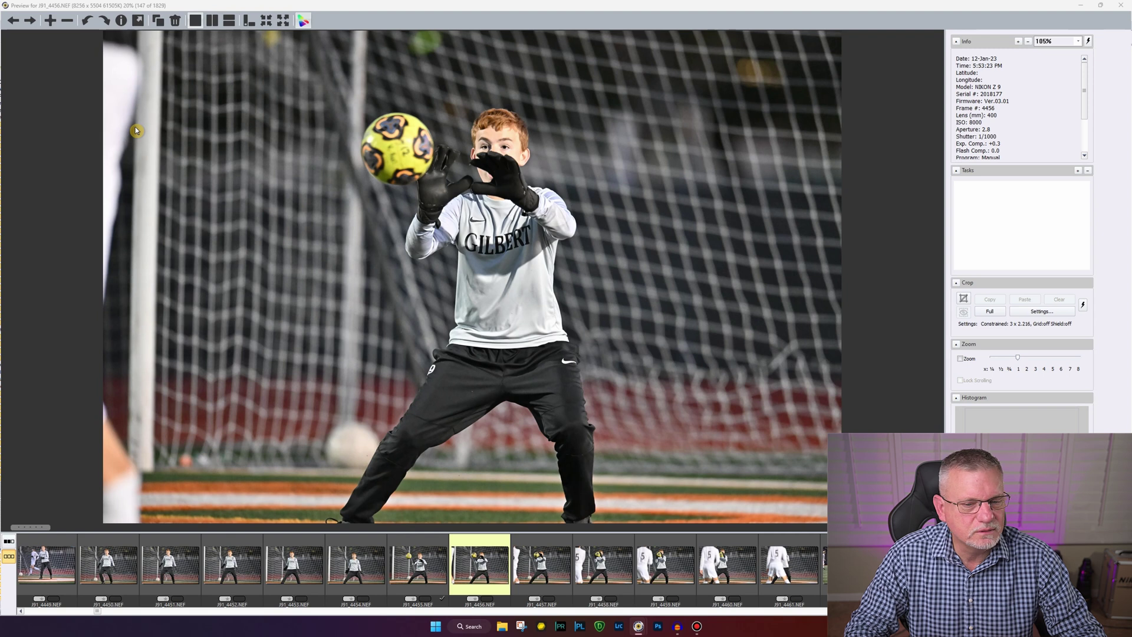
- Continue culling up to J92_2275, tagging keepers such as J91_4463 to J91_4470 and J92_2263 to J92_2274
{"action": "key", "text": "Right"}
{"action": "key", "text": "Right"}
{"action": "key", "text": "Right"}
{"action": "key", "text": "Right"}
{"action": "key", "text": "Right"}
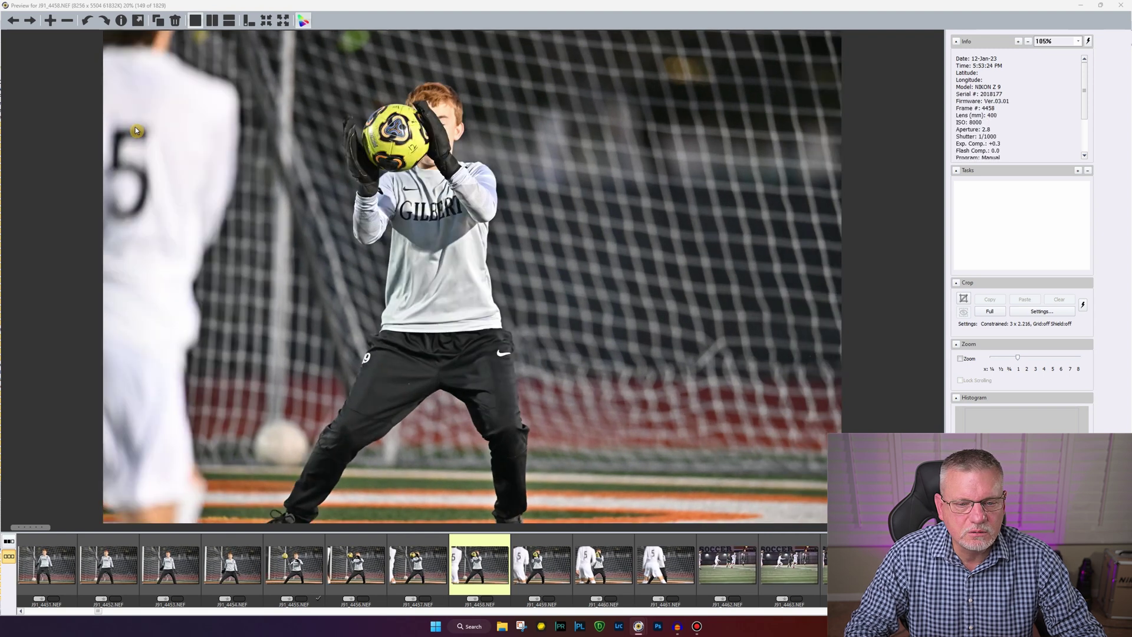
{"action": "key", "text": "Right"}
{"action": "key", "text": "Right"}
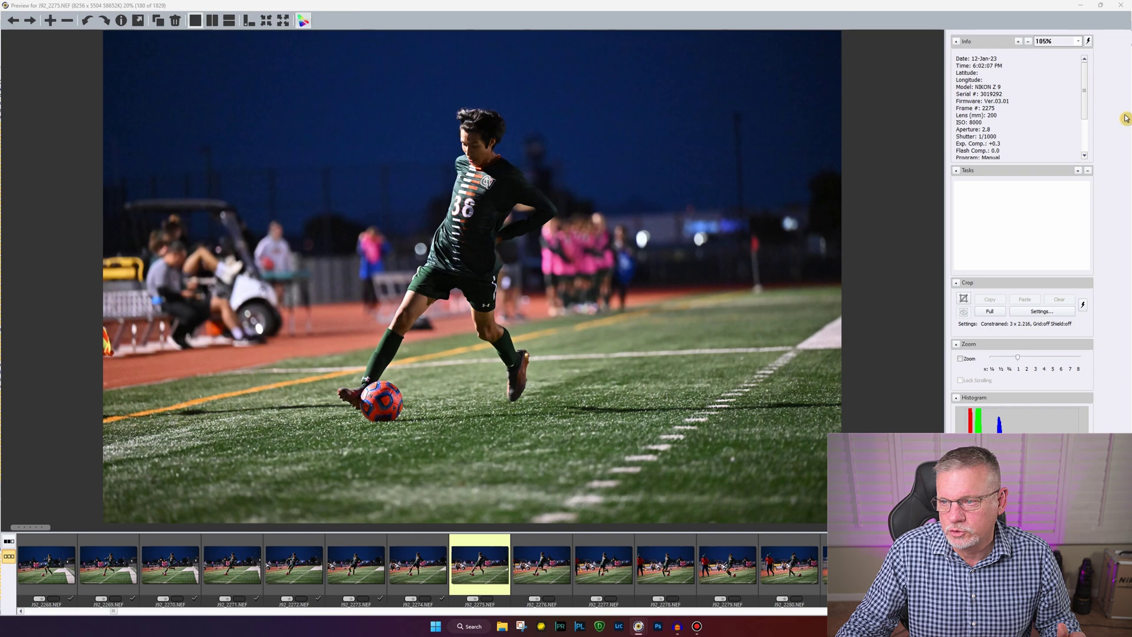
- Leave the preview for the contact sheet and select all tagged photos
{"action": "left_click", "coordinate": [1101, 5]}
{"action": "left_click", "coordinate": [396, 13]}
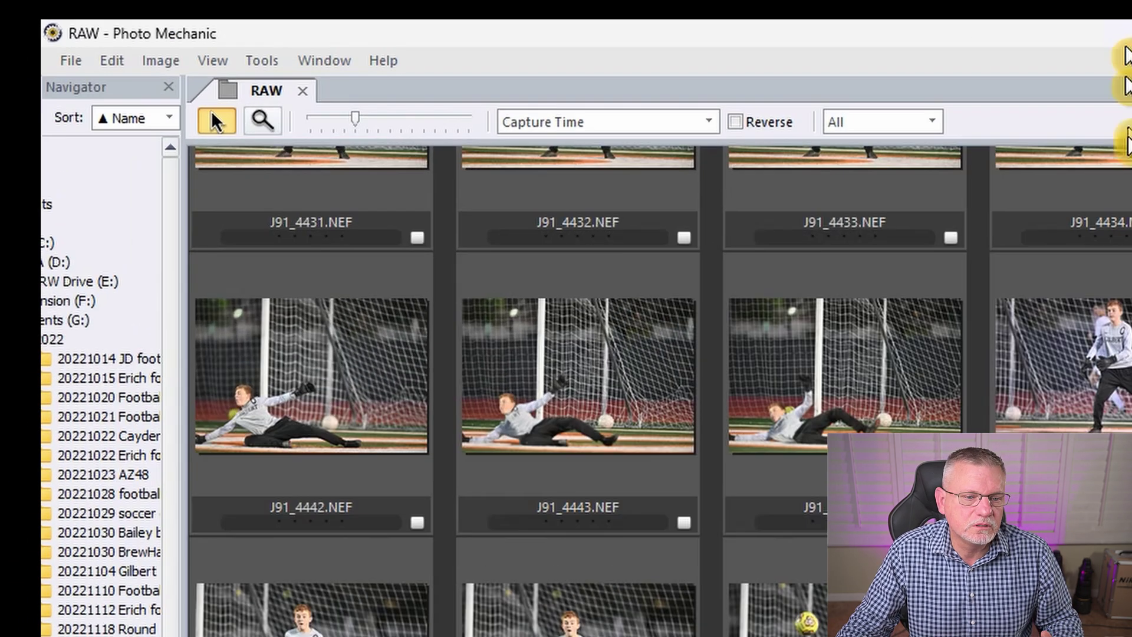
{"action": "left_click", "coordinate": [68, 62]}
{"action": "left_click", "coordinate": [101, 63]}
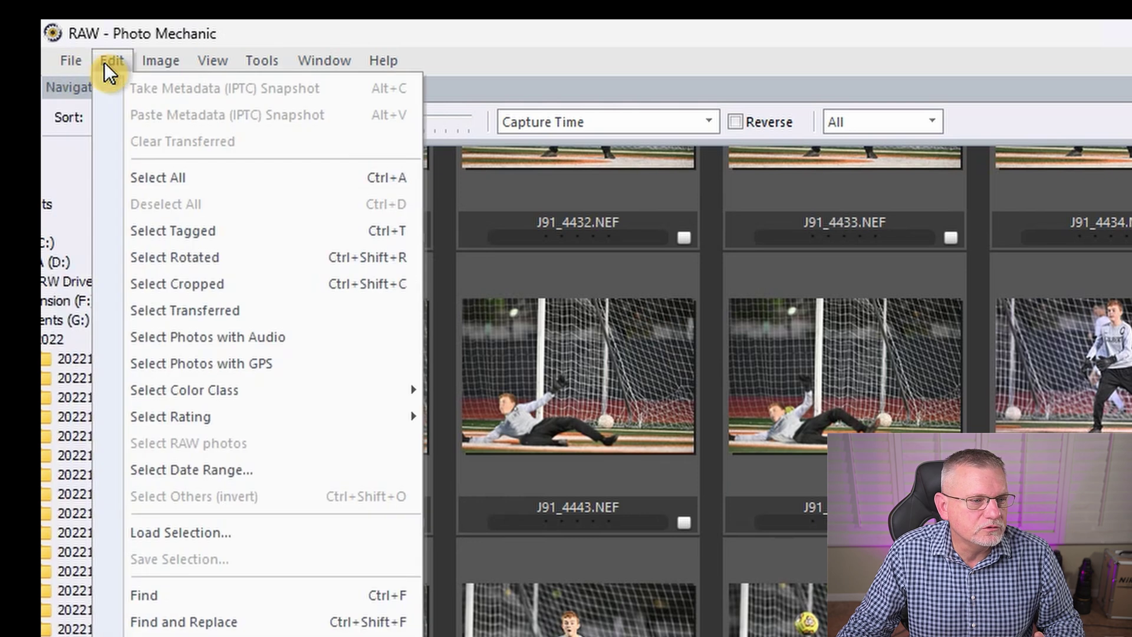
{"action": "left_click", "coordinate": [175, 229]}
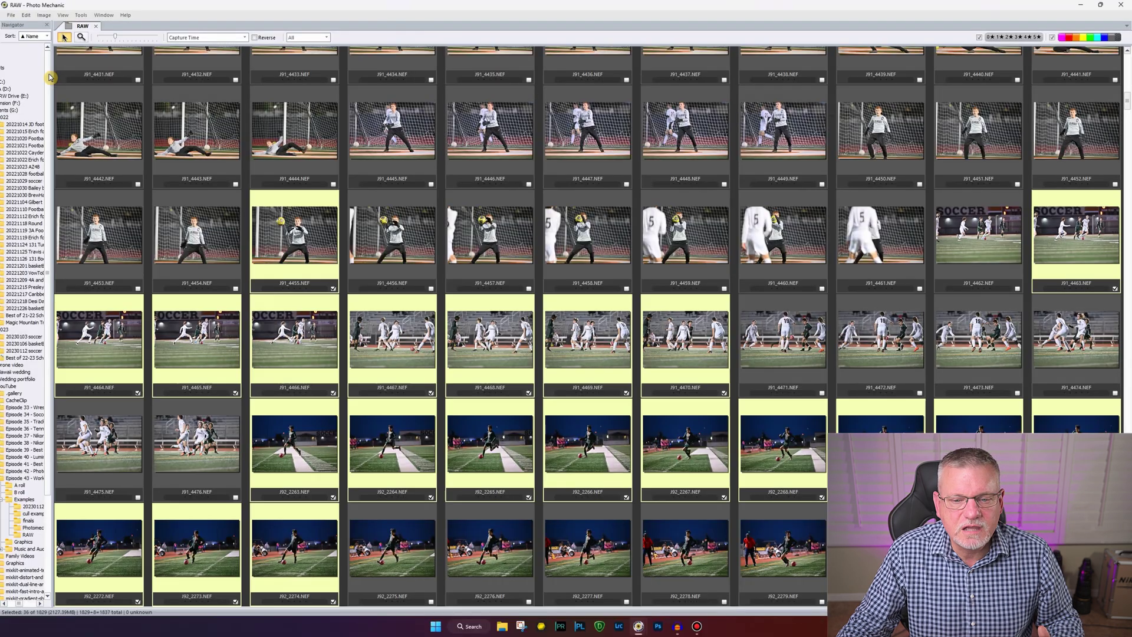
- Open the copy/move options for the selected photos and enable moving the photos with their originals deleted
{"action": "mouse_move", "coordinate": [294, 305]}
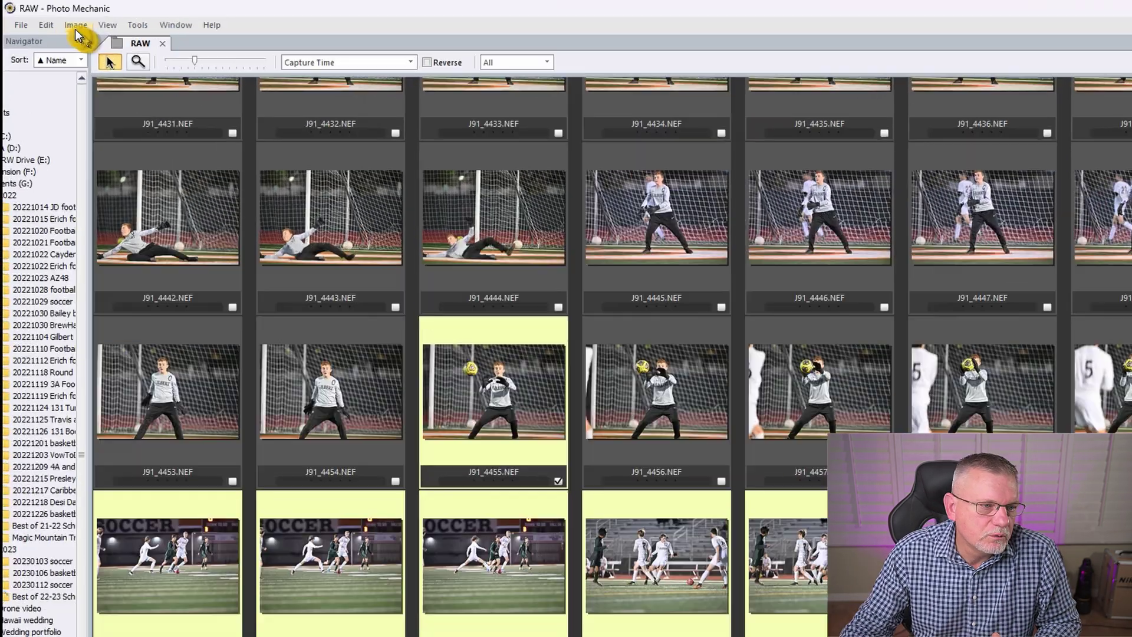
{"action": "left_click", "coordinate": [27, 15]}
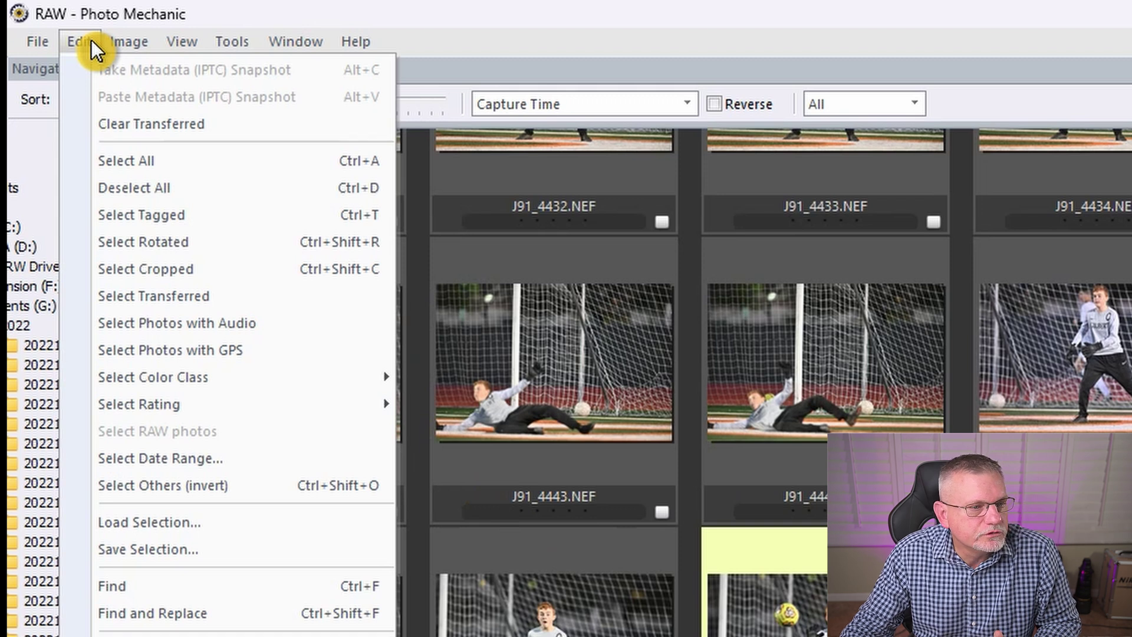
{"action": "mouse_move", "coordinate": [30, 43]}
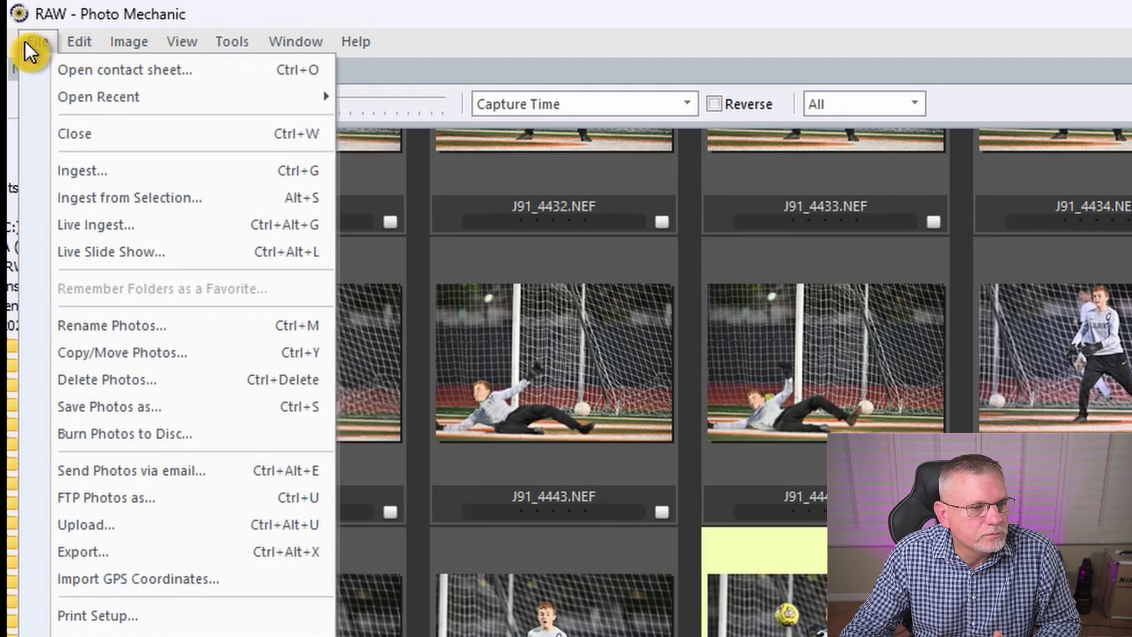
{"action": "left_click", "coordinate": [126, 355]}
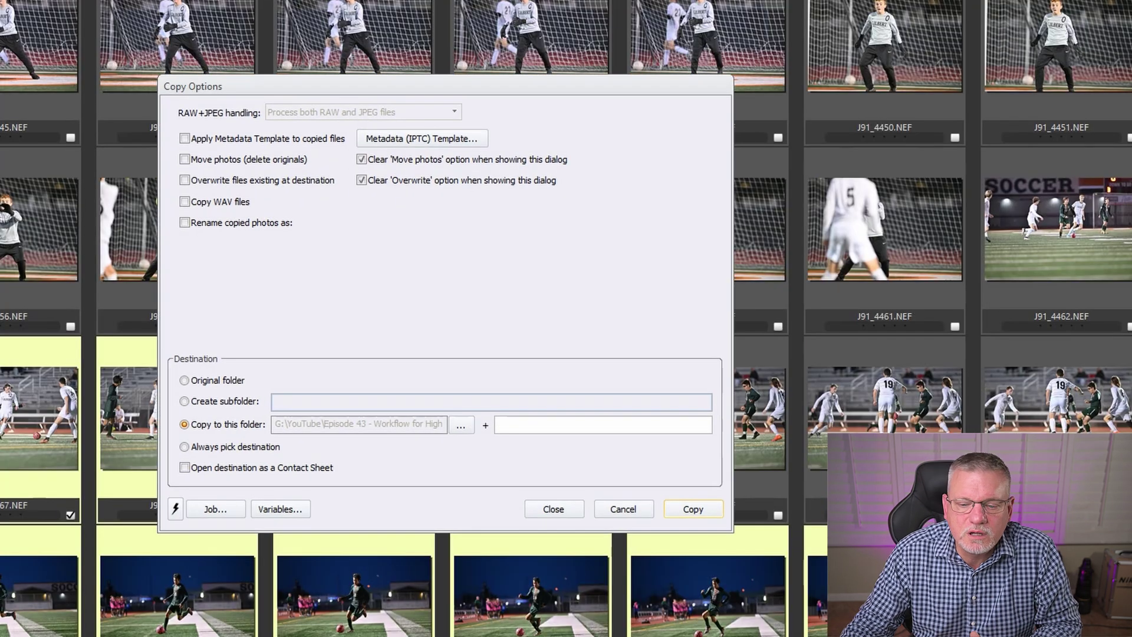
{"action": "left_click", "coordinate": [216, 161]}
{"action": "left_click", "coordinate": [216, 162]}
{"action": "left_click", "coordinate": [215, 161]}
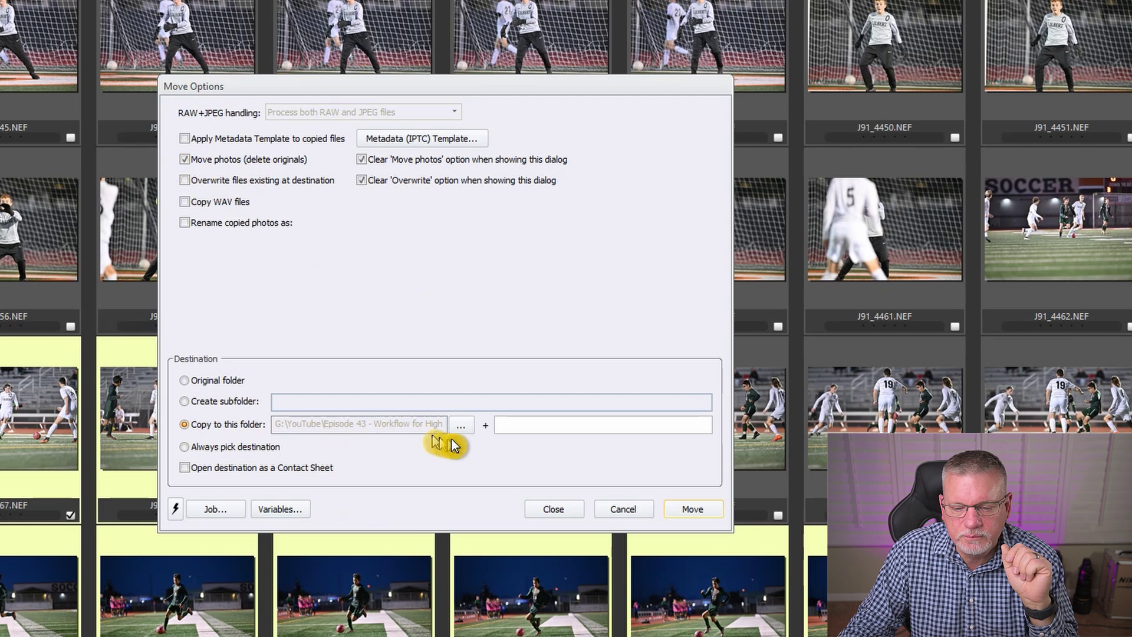
- Choose the Photomechanic culls folder inside Examples as the destination and move the selected photos there
{"action": "left_click", "coordinate": [460, 425]}
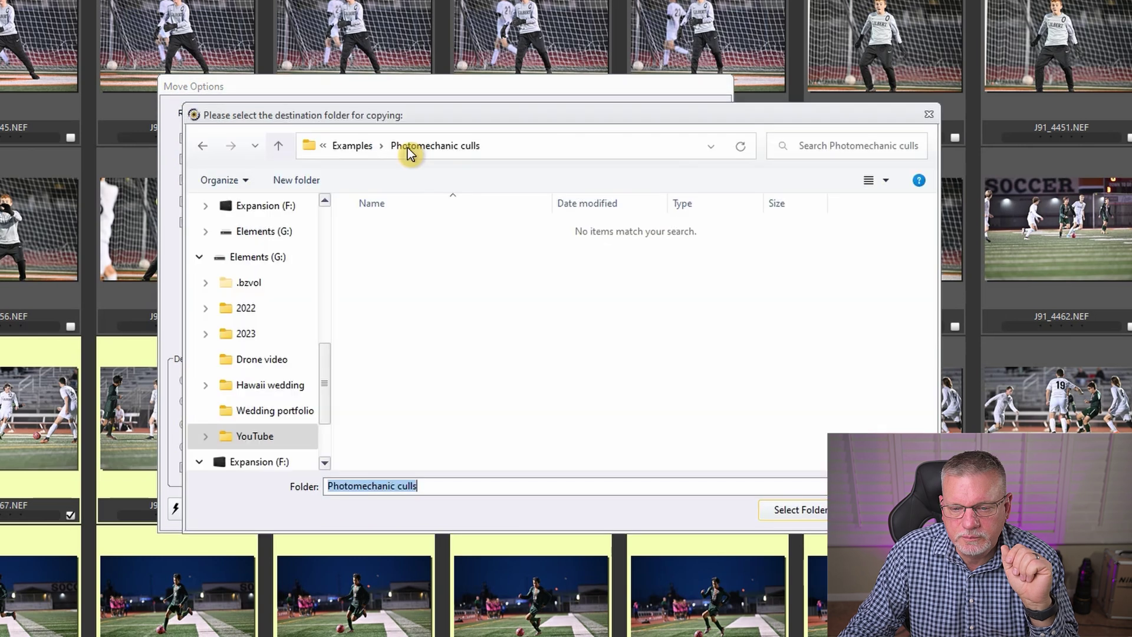
{"action": "left_click", "coordinate": [792, 510]}
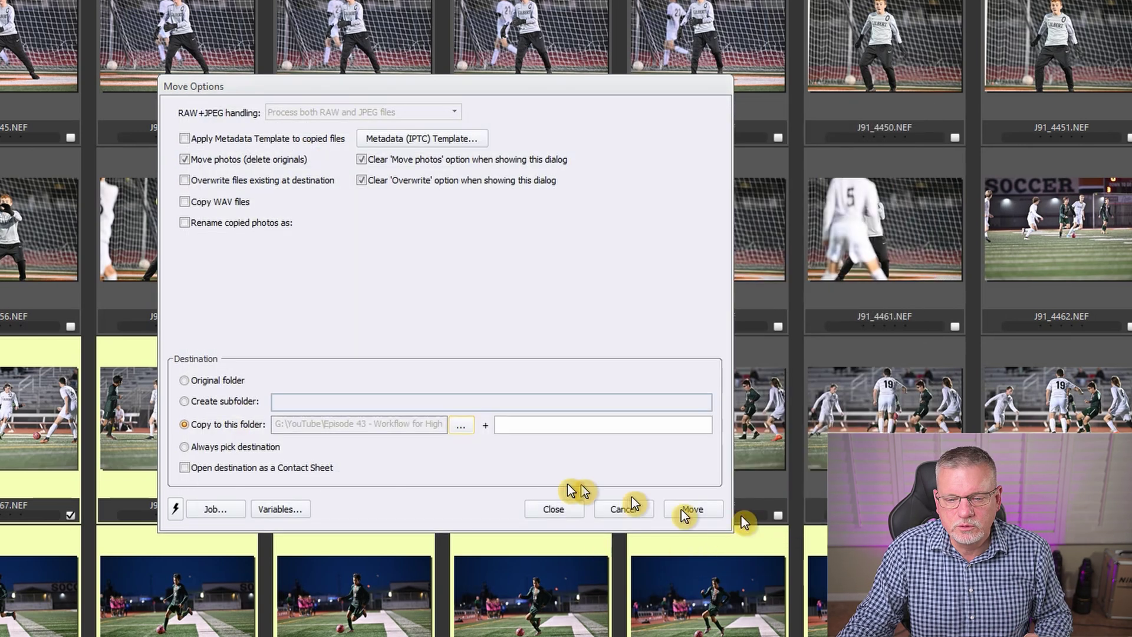
{"action": "left_click", "coordinate": [681, 512]}
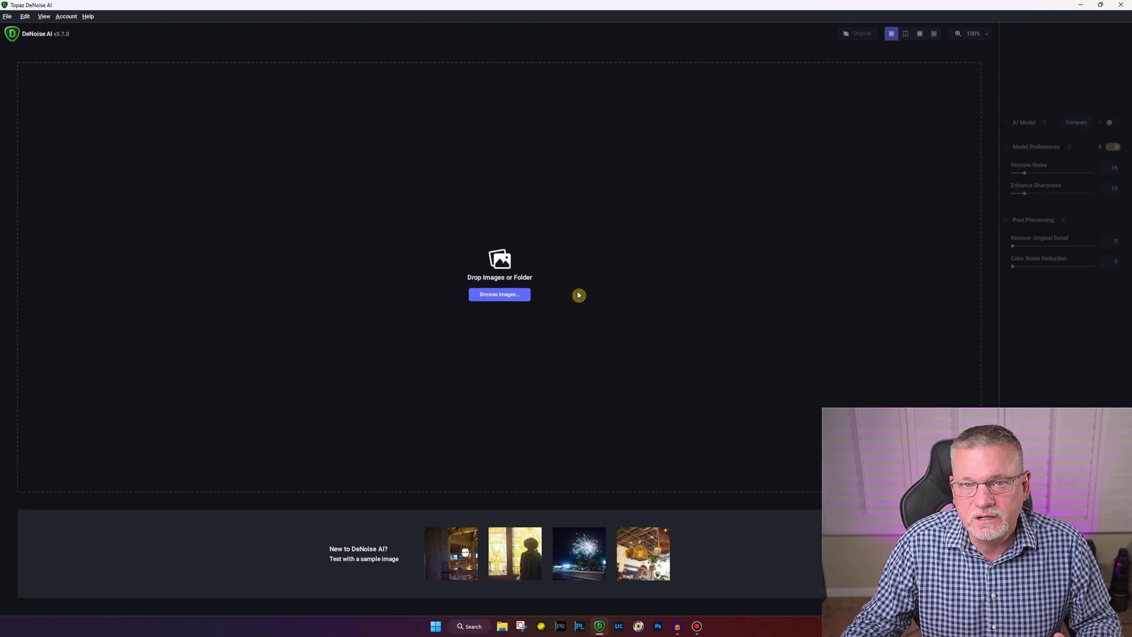
- In Topaz DeNoise AI, open all images in the cull examples folder, from J91_4315 through J92_2614
{"action": "left_click", "coordinate": [496, 293]}
{"action": "left_click", "coordinate": [494, 293]}
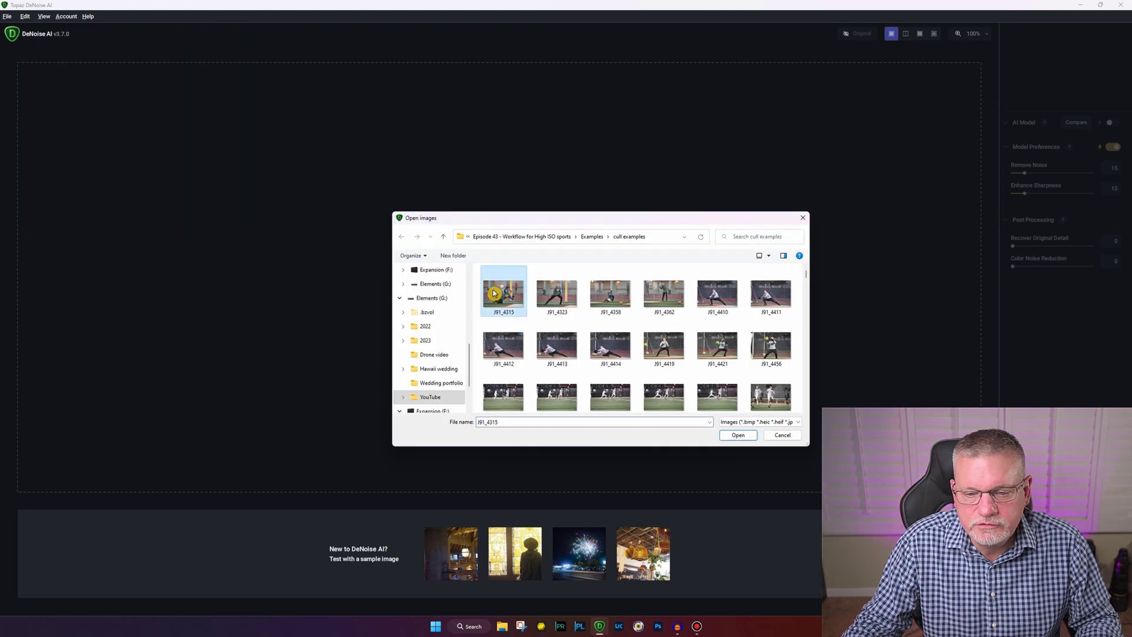
{"action": "left_click_drag", "start_coordinate": [807, 277], "coordinate": [808, 423]}
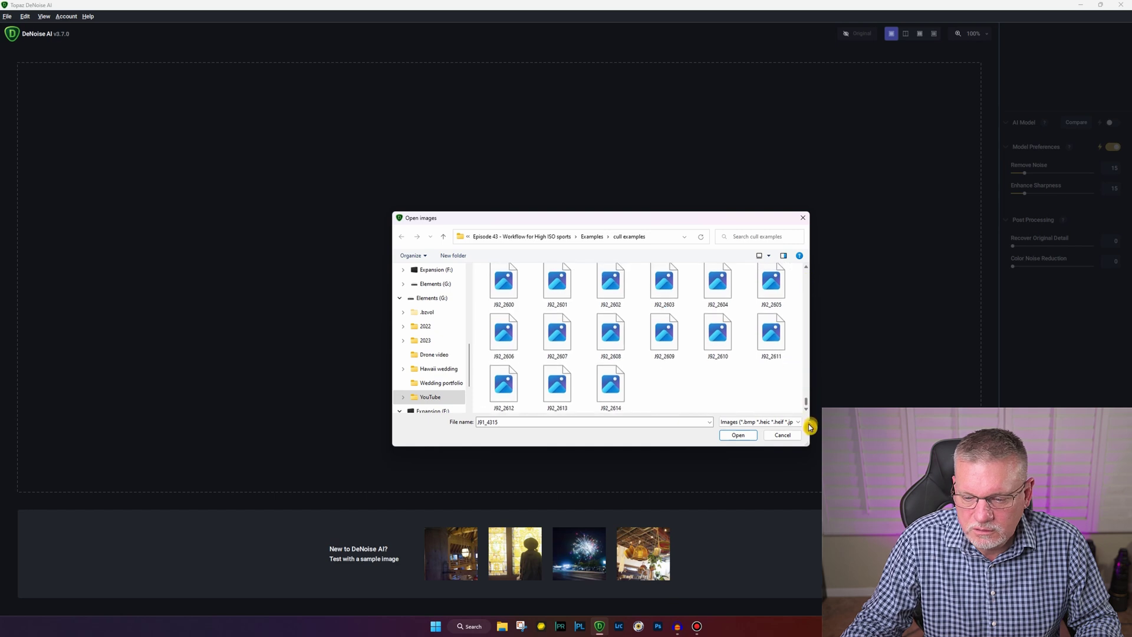
{"action": "left_click", "coordinate": [613, 396], "text": "shift"}
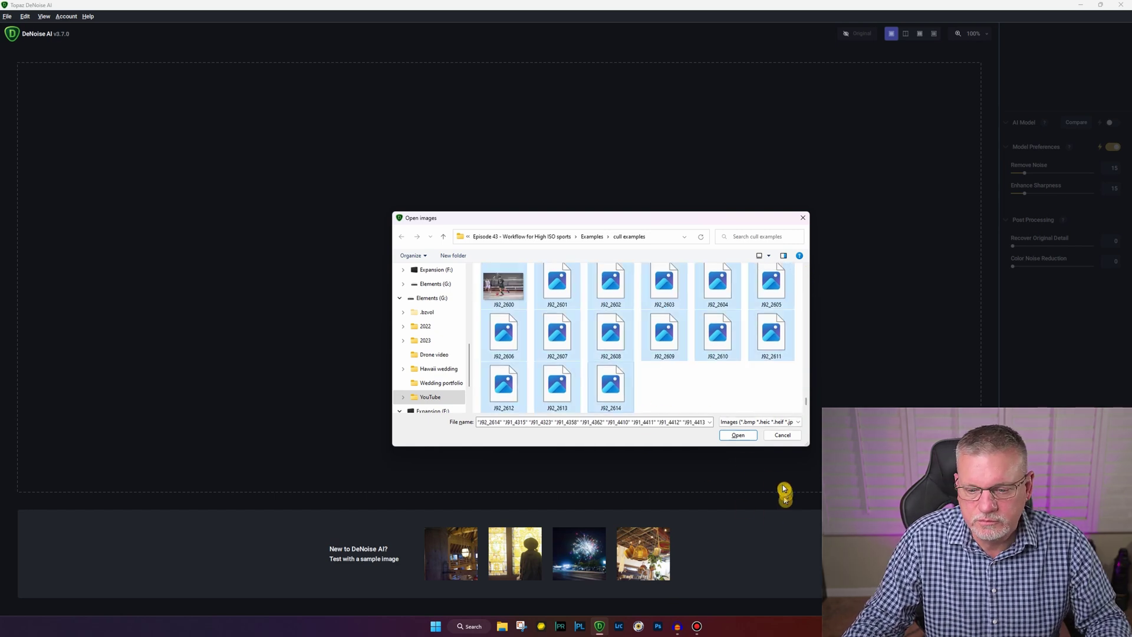
{"action": "left_click", "coordinate": [736, 436]}
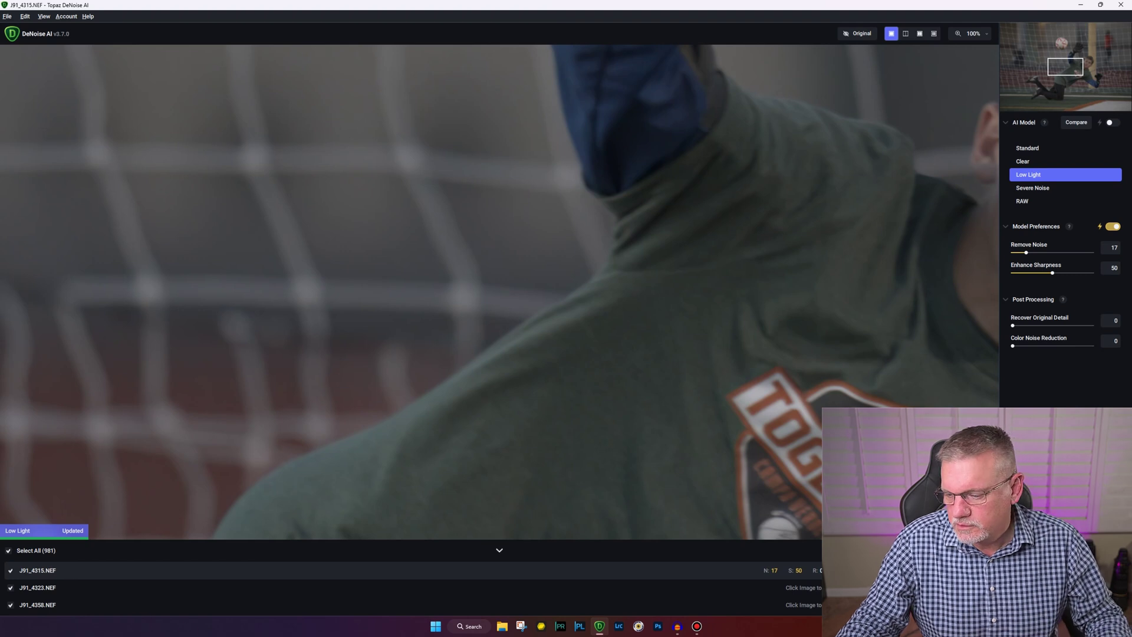
- Save all the denoised images as DNG files under their original names in the Photomechanic culls folder
{"action": "key", "text": "ctrl+s"}
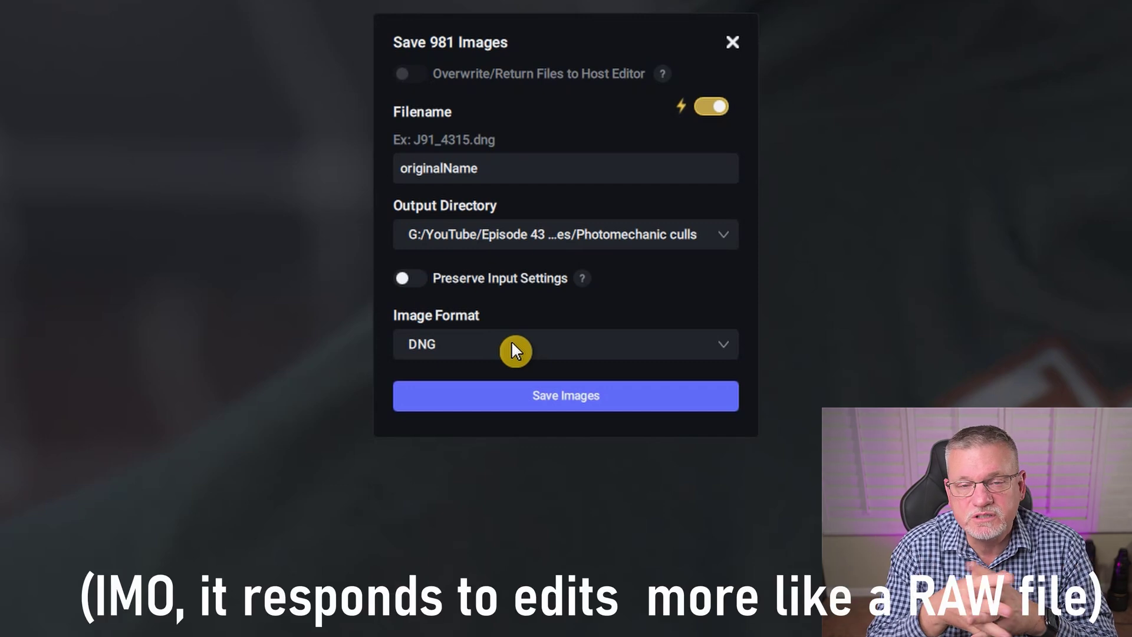
{"action": "left_click", "coordinate": [511, 350]}
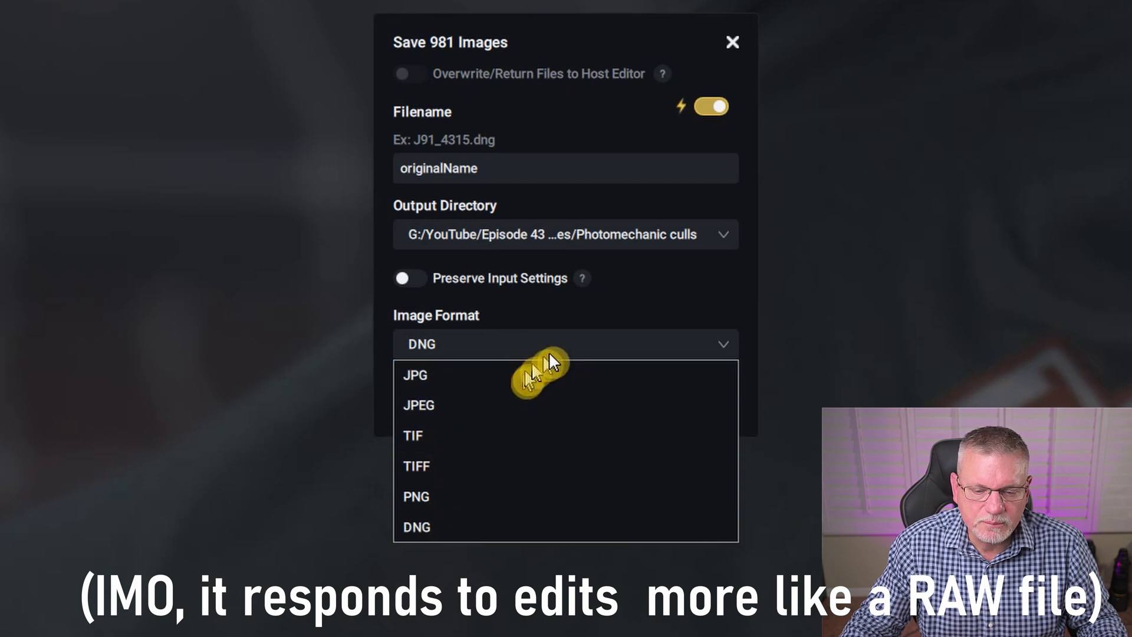
{"action": "left_click", "coordinate": [686, 339]}
{"action": "left_click", "coordinate": [575, 401]}
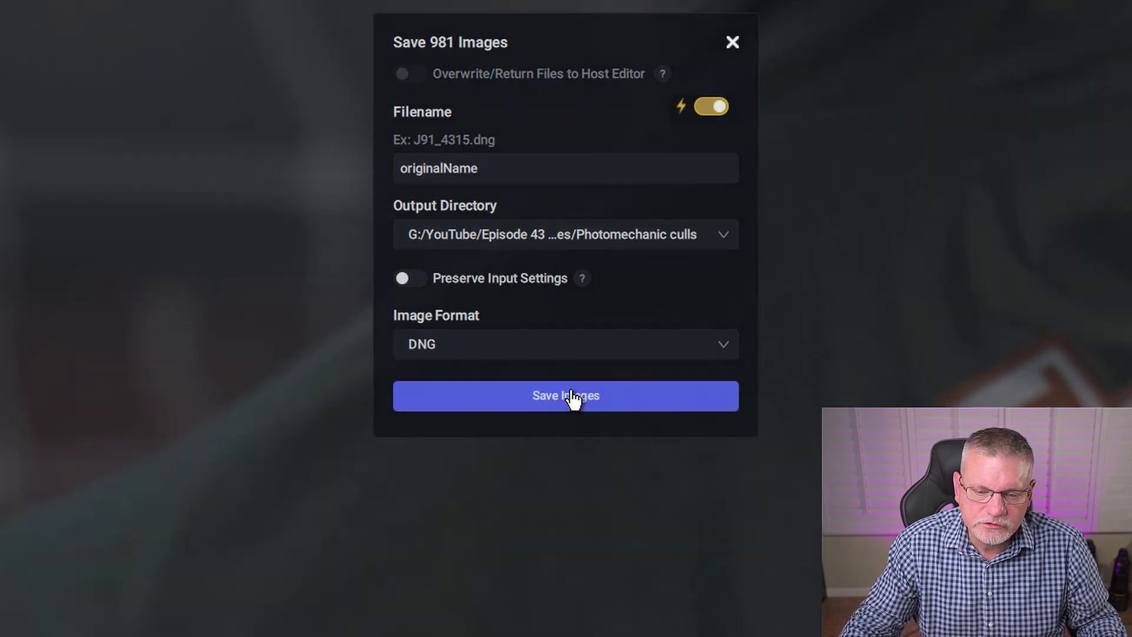
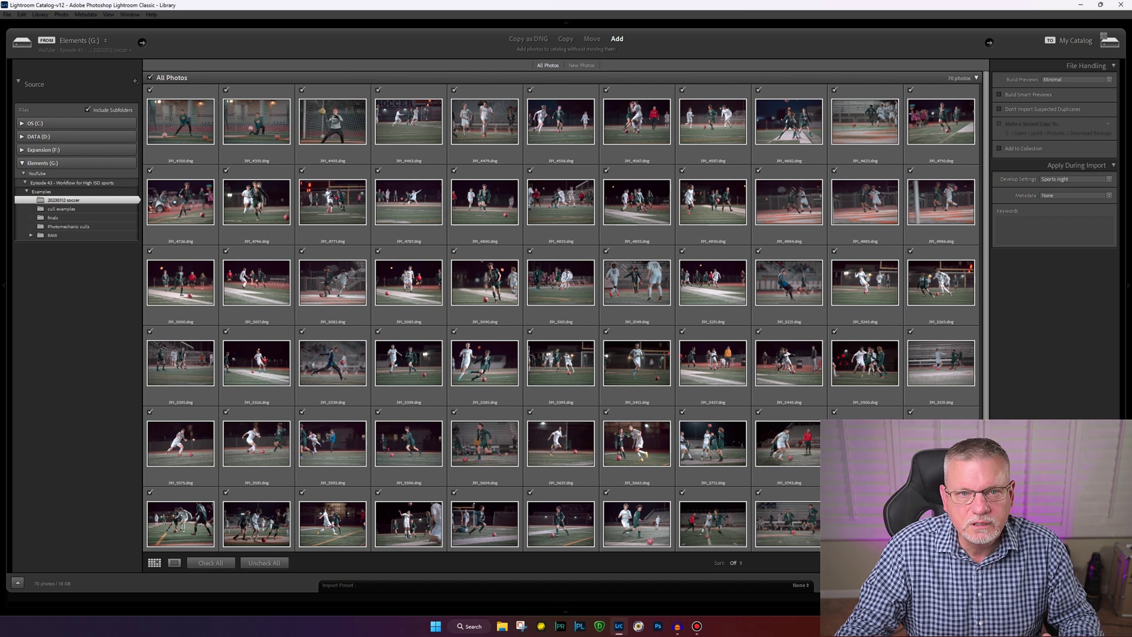
- In Lightroom Classic, import all photos from the 20230112 soccer folder using Add and the Sports night develop preset
{"action": "left_click", "coordinate": [1090, 585]}
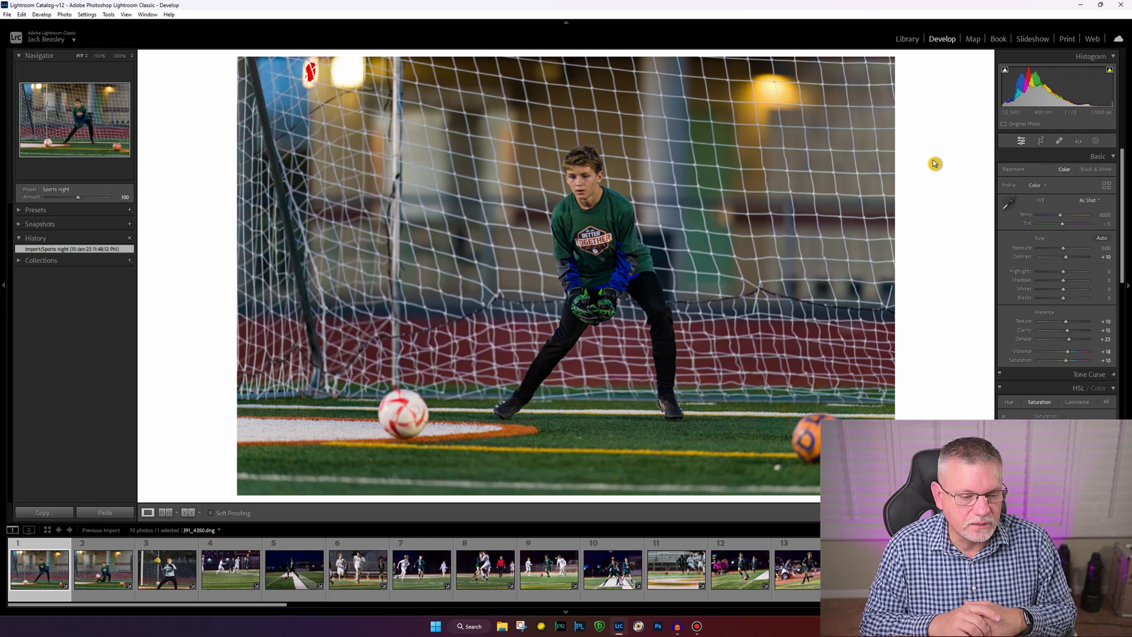
- Open photo J91_4455.dng and inspect the goalkeeper's face and gloves at 100% magnification
{"action": "left_click", "coordinate": [173, 548]}
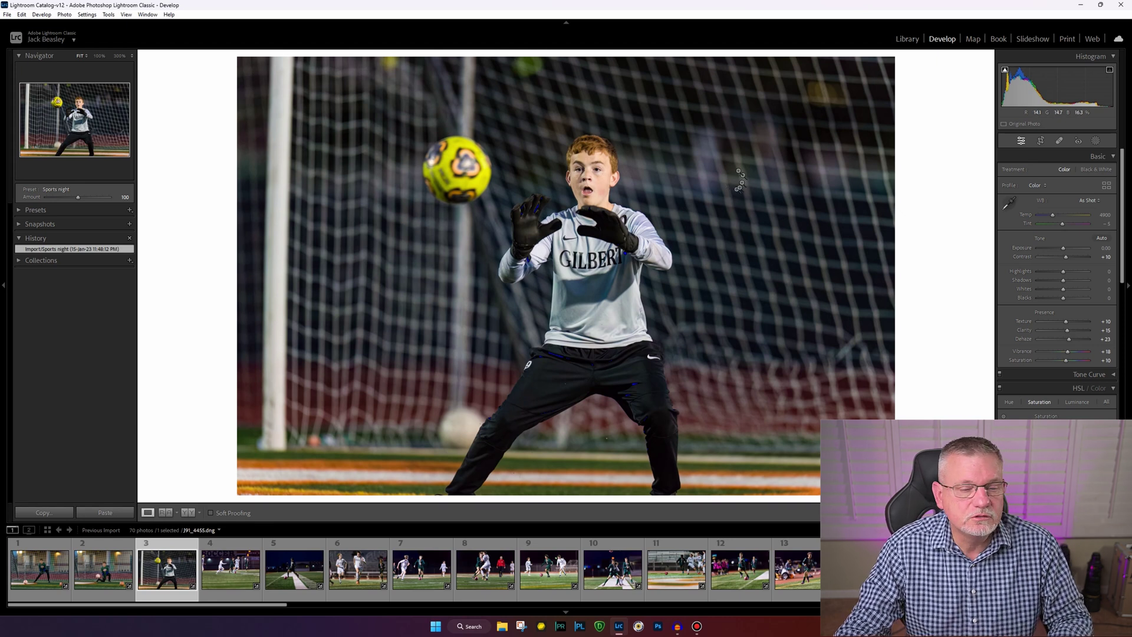
{"action": "left_click", "coordinate": [588, 167]}
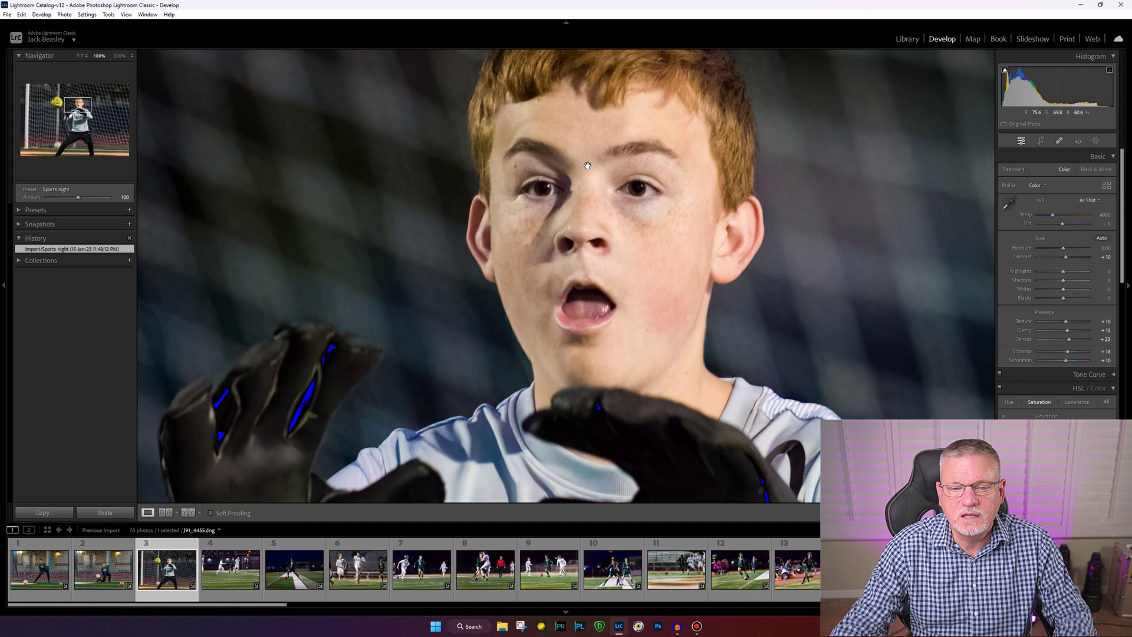
{"action": "left_click_drag", "start_coordinate": [628, 290], "coordinate": [580, 142]}
{"action": "left_click_drag", "start_coordinate": [587, 283], "coordinate": [572, 389]}
{"action": "left_click_drag", "start_coordinate": [542, 259], "coordinate": [671, 293]}
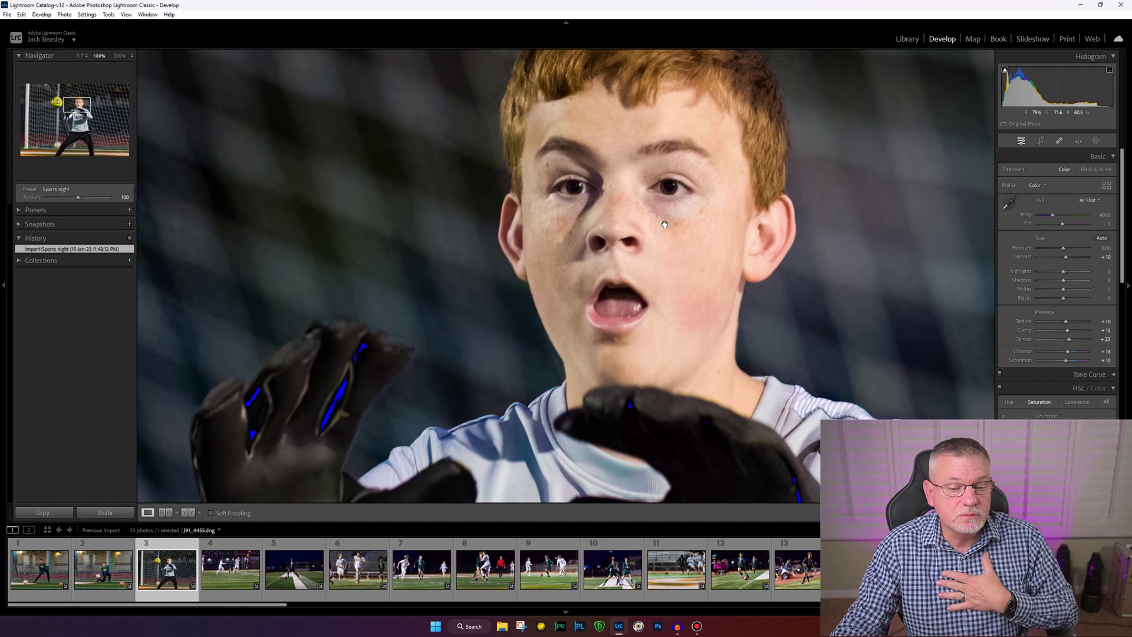
- Straighten the goalkeeper photo by -1.62 degrees and crop it tightly around the ball and his upper body, keeping the original aspect
{"action": "left_click", "coordinate": [1042, 142]}
{"action": "left_click_drag", "start_coordinate": [951, 230], "coordinate": [950, 219]}
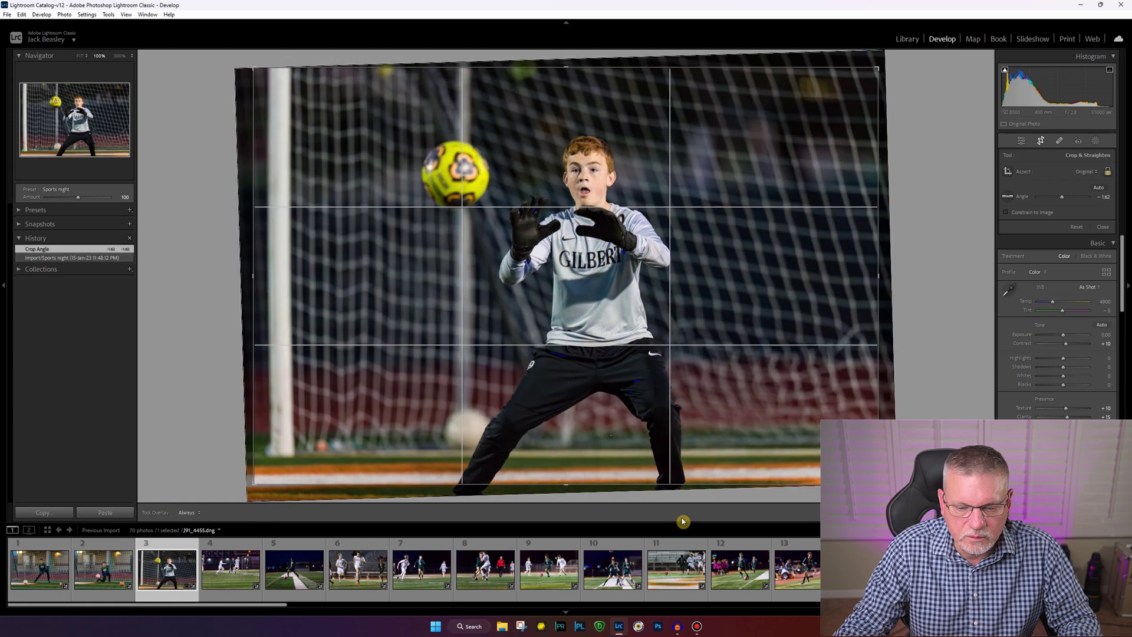
{"action": "left_click_drag", "start_coordinate": [592, 484], "coordinate": [592, 383]}
{"action": "left_click_drag", "start_coordinate": [594, 281], "coordinate": [594, 282]}
{"action": "left_click_drag", "start_coordinate": [563, 119], "coordinate": [566, 154]}
{"action": "left_click_drag", "start_coordinate": [581, 404], "coordinate": [580, 387]}
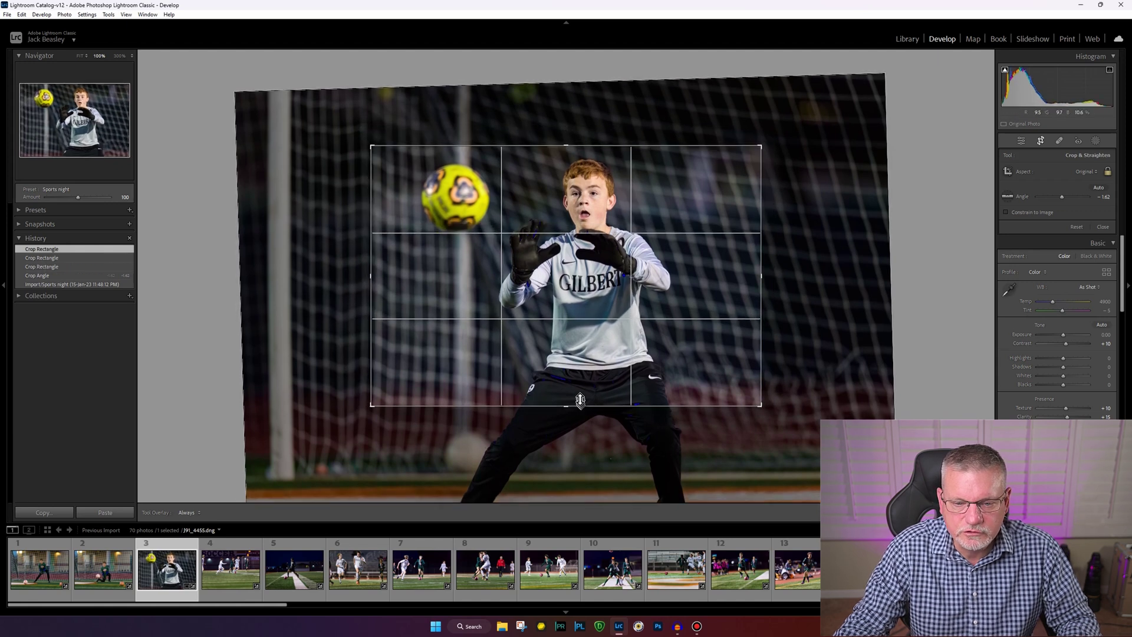
{"action": "left_click", "coordinate": [1018, 143]}
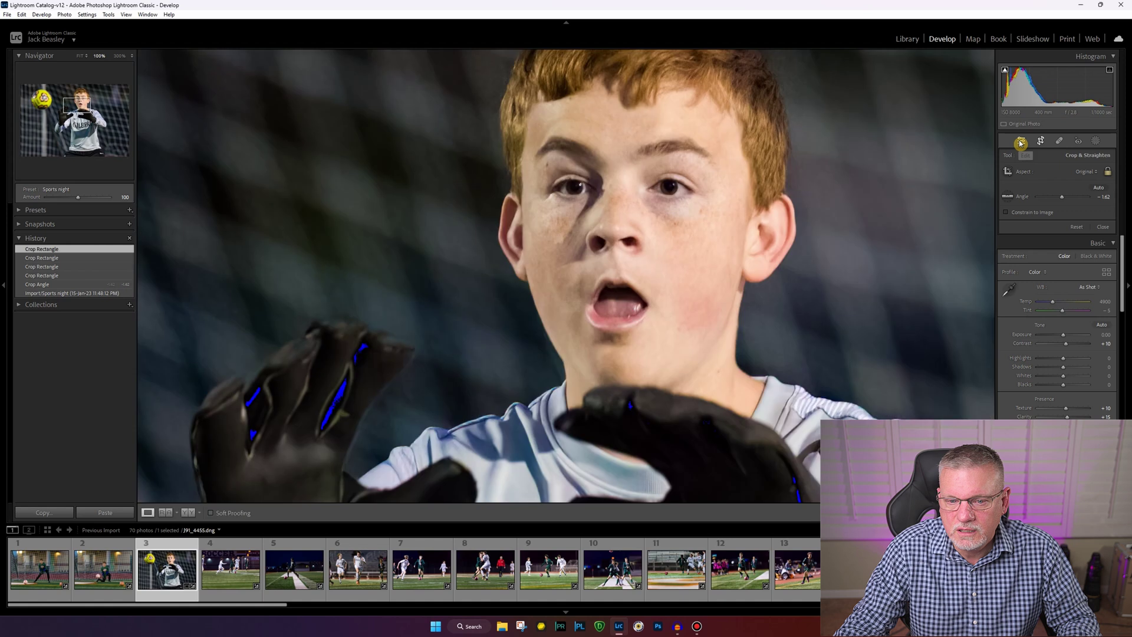
- Fit the photo in view and review the preset's Basic, HSL saturation, Detail, Lens Corrections and Calibration settings
{"action": "left_click", "coordinate": [83, 57]}
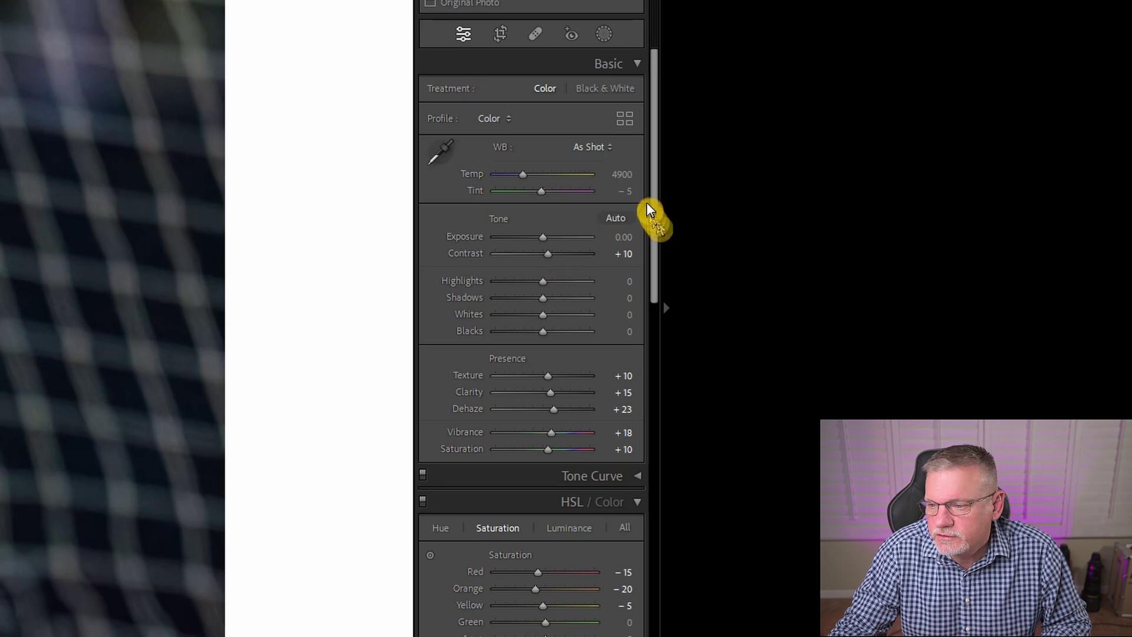
{"action": "scroll", "coordinate": [659, 184], "scroll_direction": "down", "scroll_amount": 5}
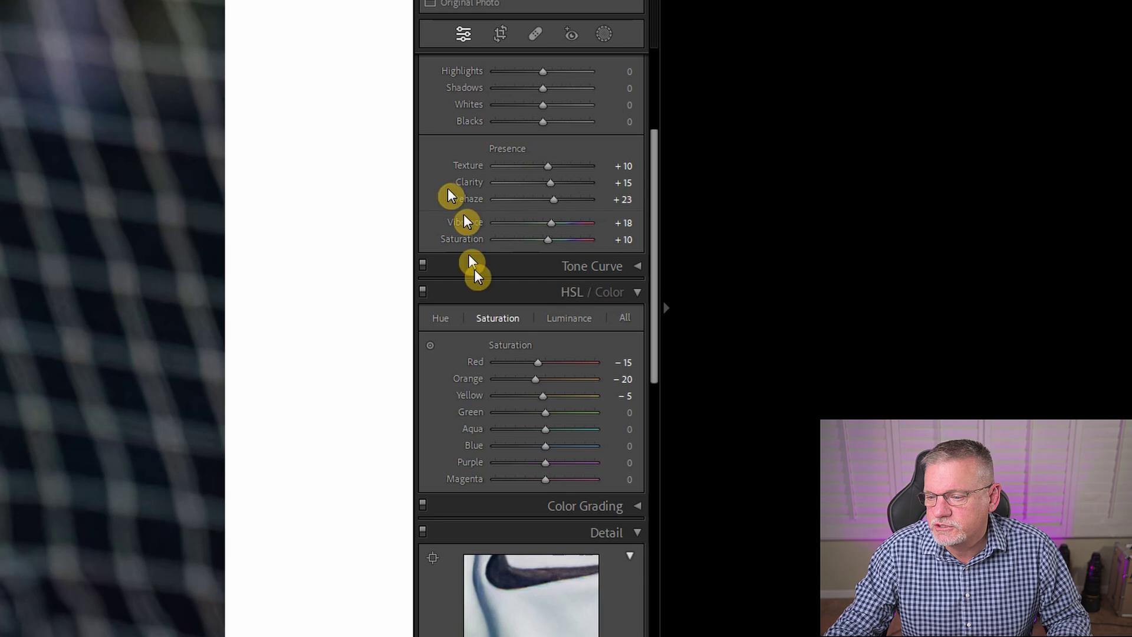
{"action": "left_click_drag", "start_coordinate": [659, 180], "coordinate": [657, 261]}
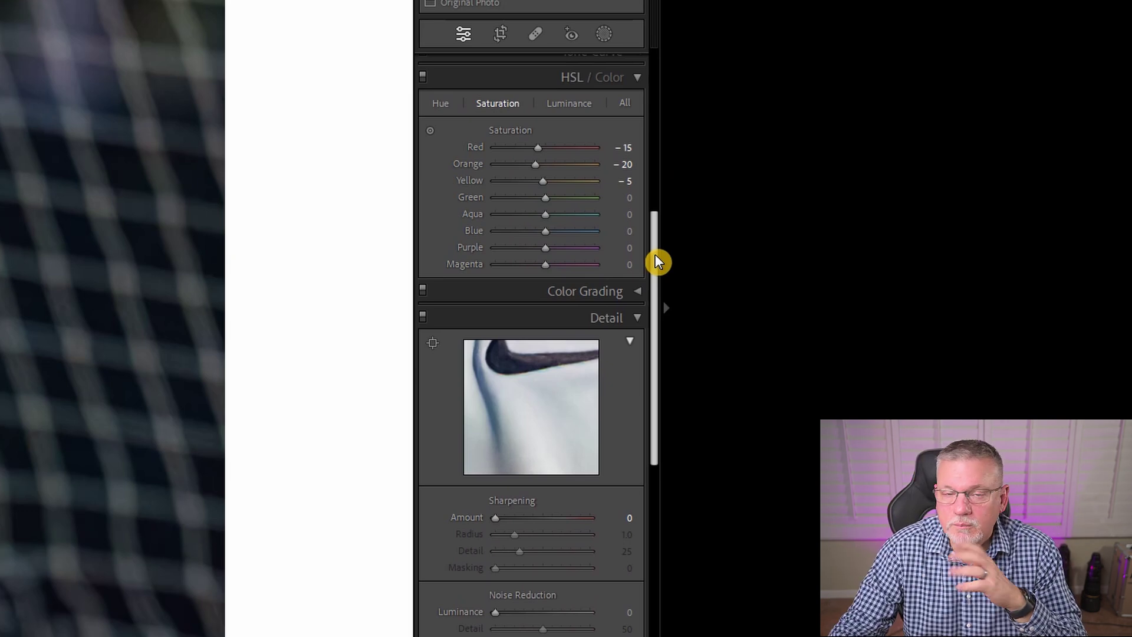
{"action": "left_click_drag", "start_coordinate": [658, 262], "coordinate": [656, 232]}
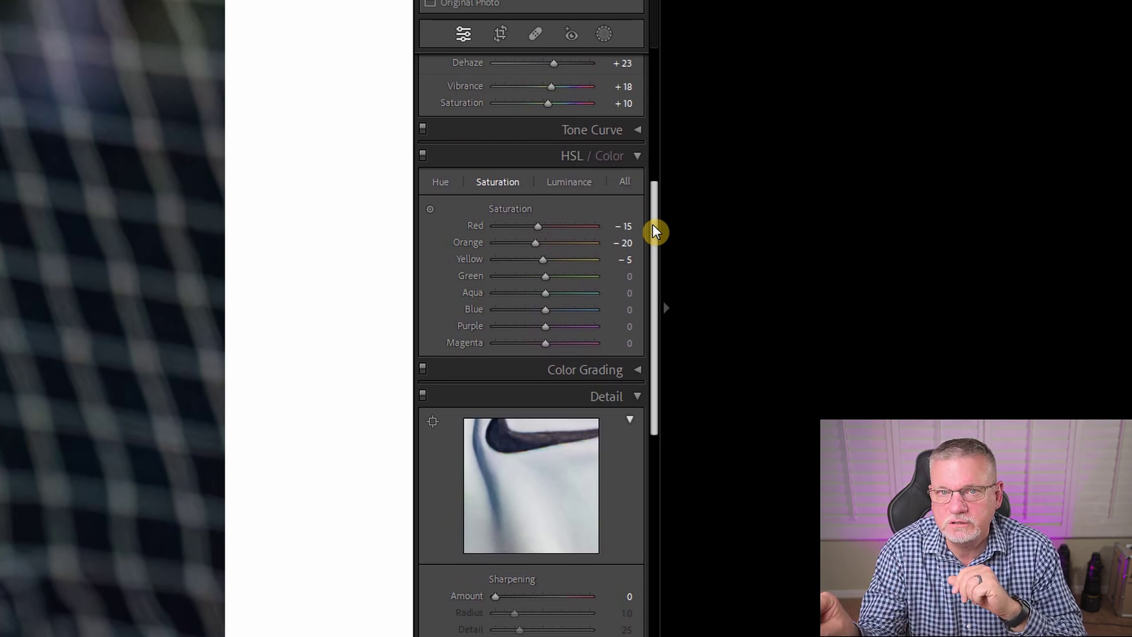
{"action": "left_click_drag", "start_coordinate": [654, 231], "coordinate": [656, 401]}
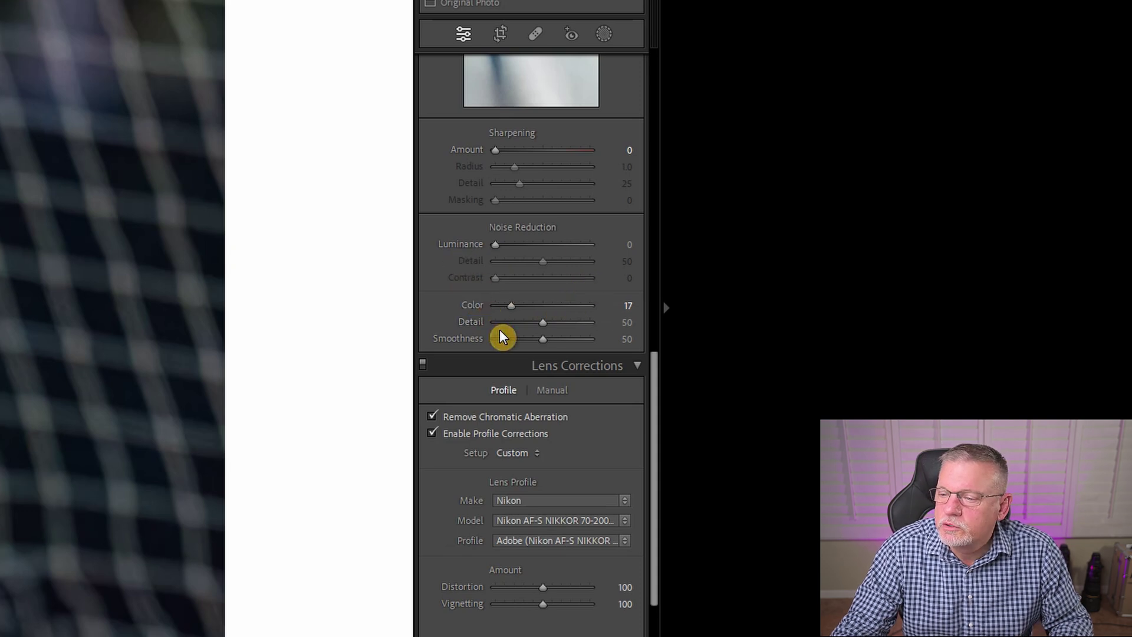
{"action": "scroll", "coordinate": [503, 331], "scroll_direction": "down", "scroll_amount": 3}
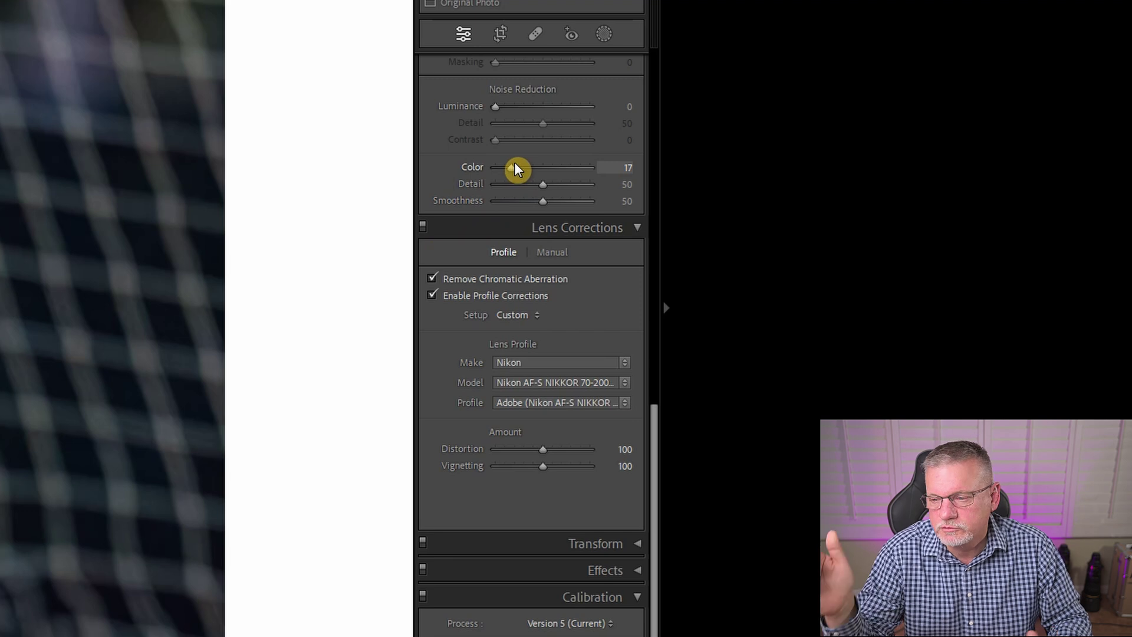
{"action": "left_click_drag", "start_coordinate": [658, 412], "coordinate": [659, 457]}
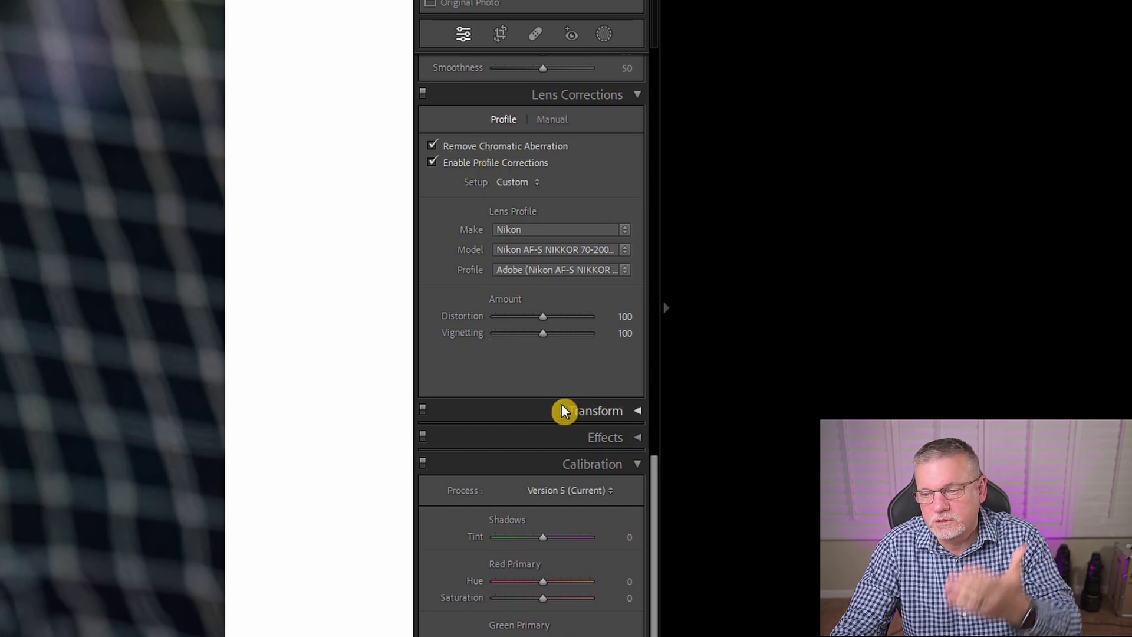
{"action": "scroll", "coordinate": [649, 513], "scroll_direction": "down", "scroll_amount": 1}
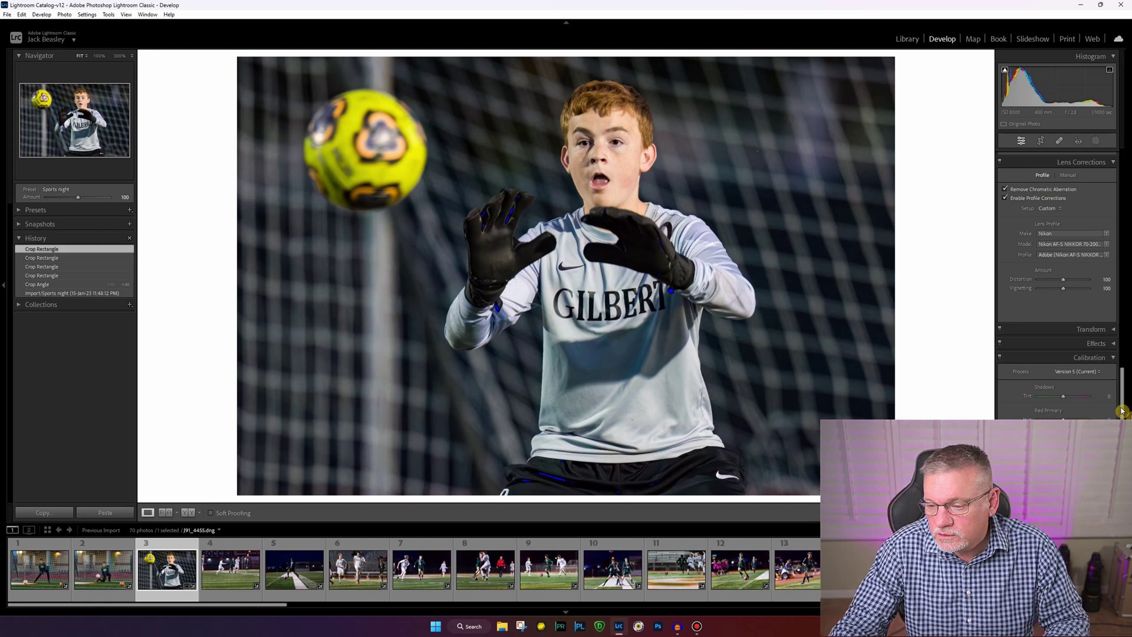
{"action": "left_click_drag", "start_coordinate": [1123, 396], "coordinate": [1122, 253]}
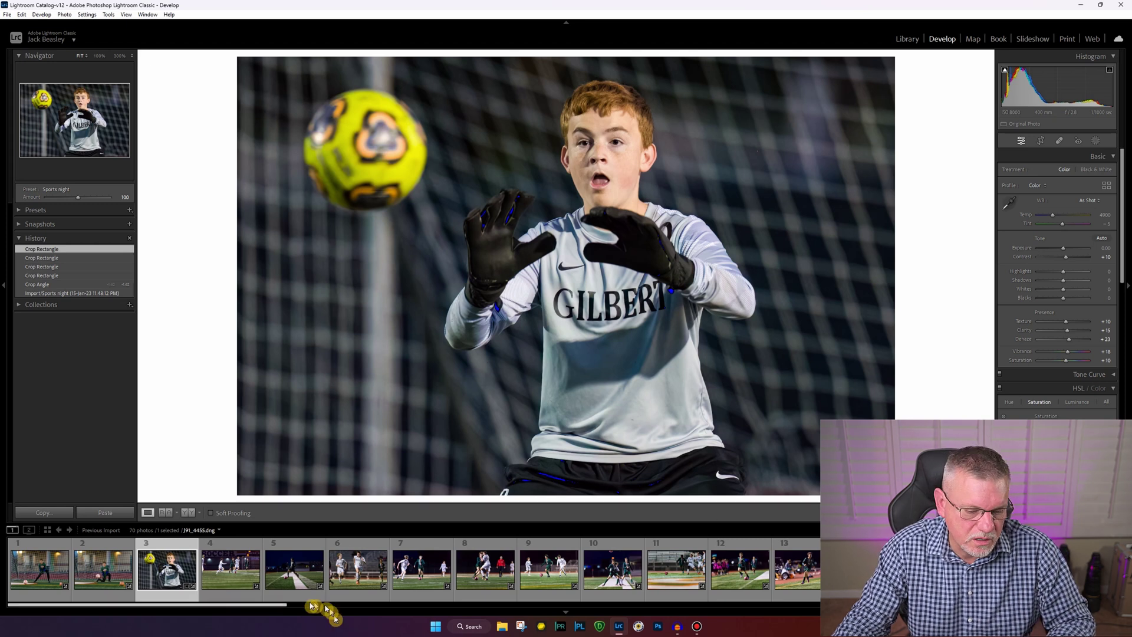
- Open photo J91_5090.dng and create a Select Subject mask covering the player in jersey 26
{"action": "left_click_drag", "start_coordinate": [272, 605], "coordinate": [569, 607]}
{"action": "left_click", "coordinate": [575, 568]}
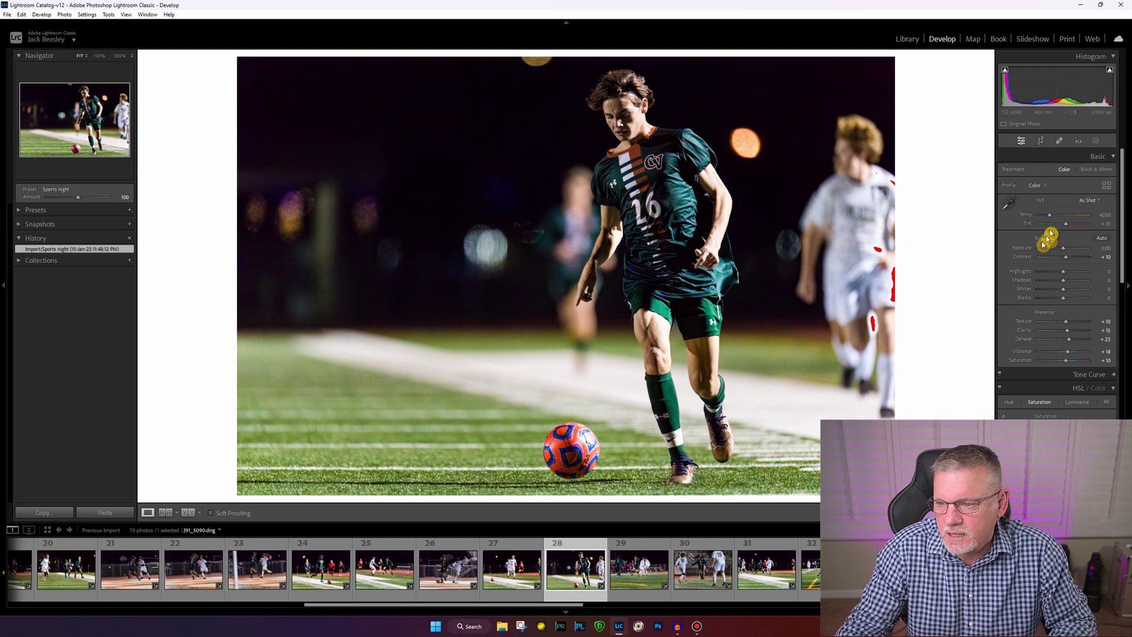
{"action": "left_click", "coordinate": [1095, 145]}
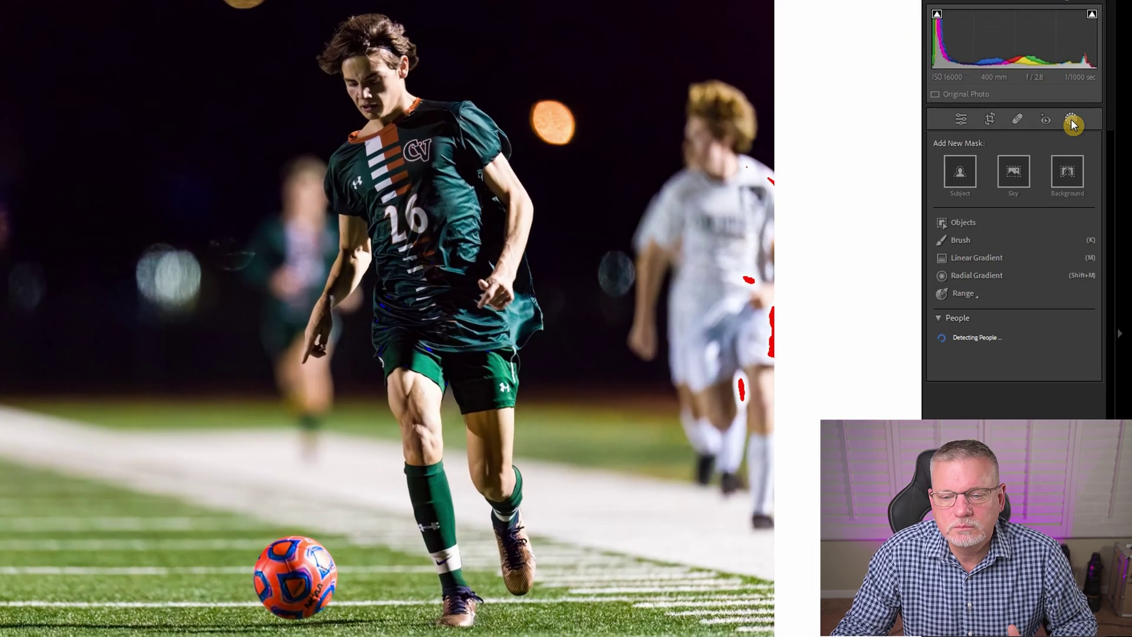
{"action": "left_click", "coordinate": [965, 174]}
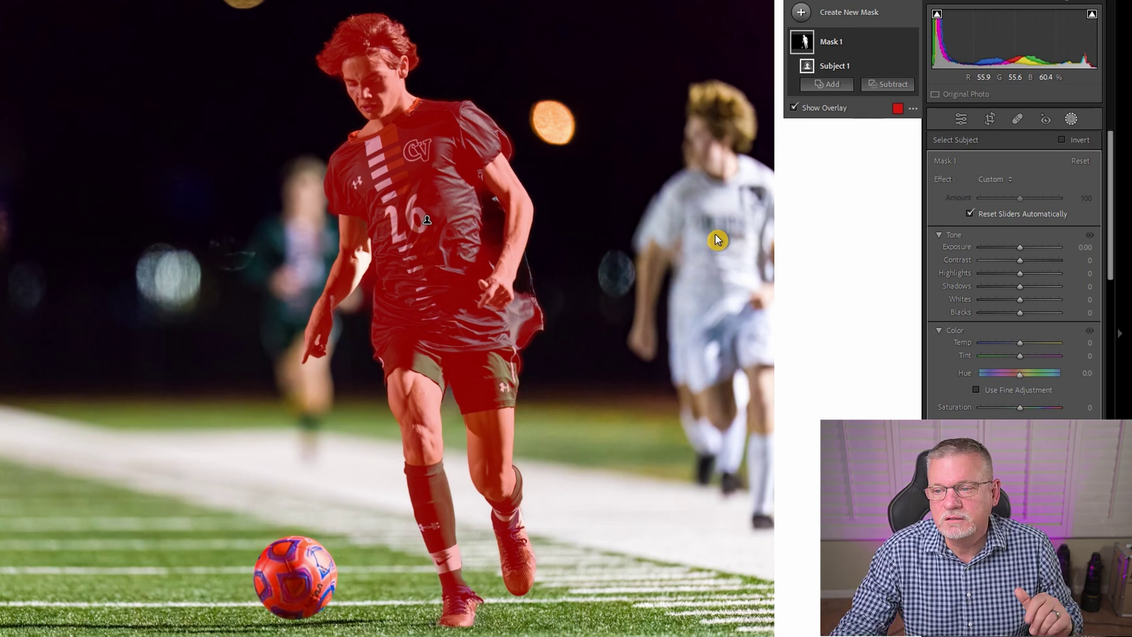
{"action": "left_click", "coordinate": [894, 88]}
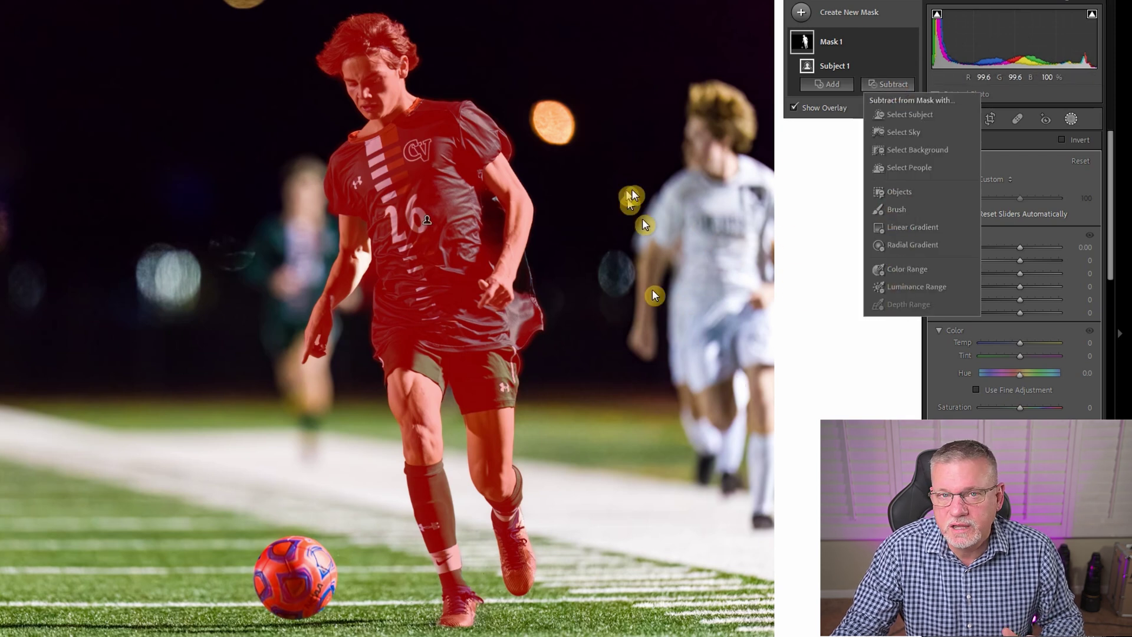
{"action": "left_click", "coordinate": [854, 357]}
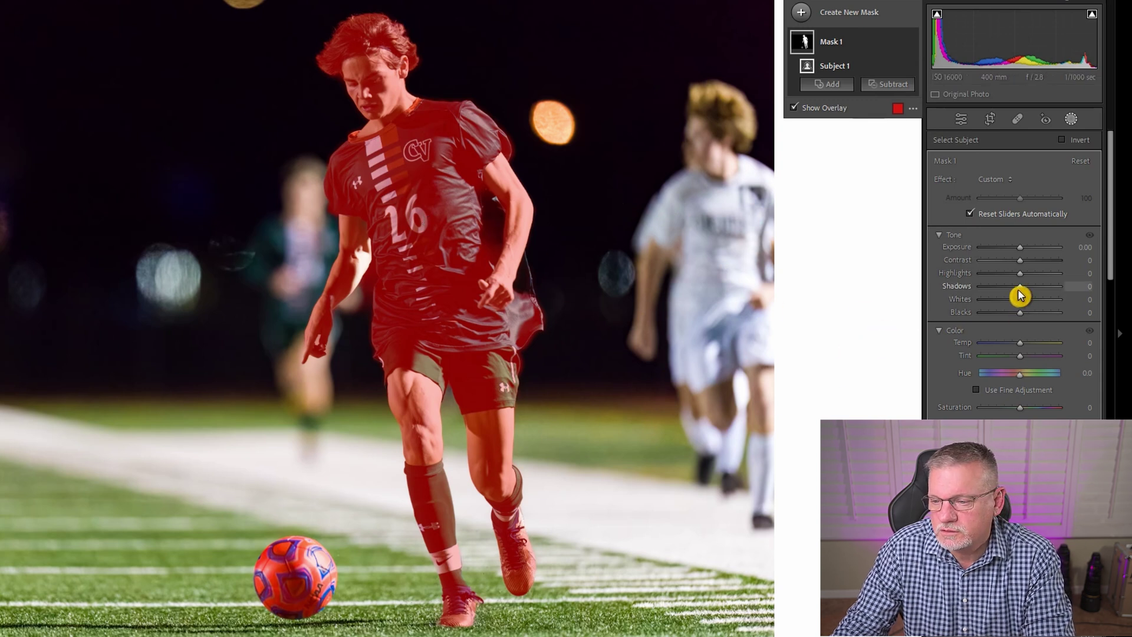
- Adjust the subject mask to Exposure 0.20, Highlights -25 and Shadows 53, with the Amount at 104
{"action": "left_click_drag", "start_coordinate": [1021, 291], "coordinate": [1041, 291]}
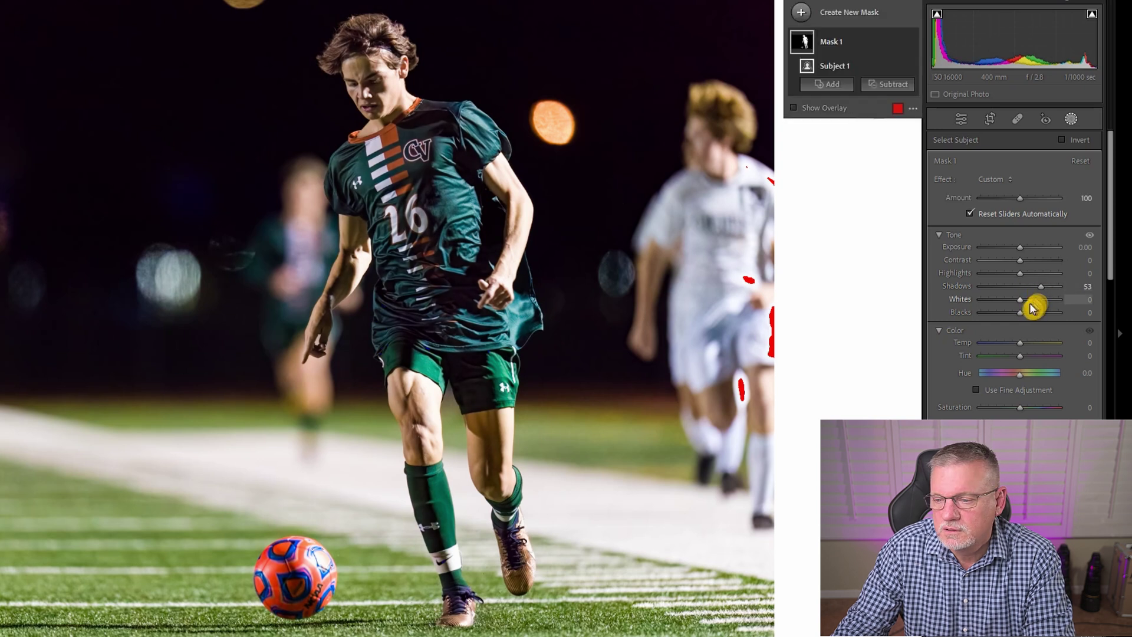
{"action": "left_click", "coordinate": [1021, 248]}
{"action": "left_click", "coordinate": [1016, 257]}
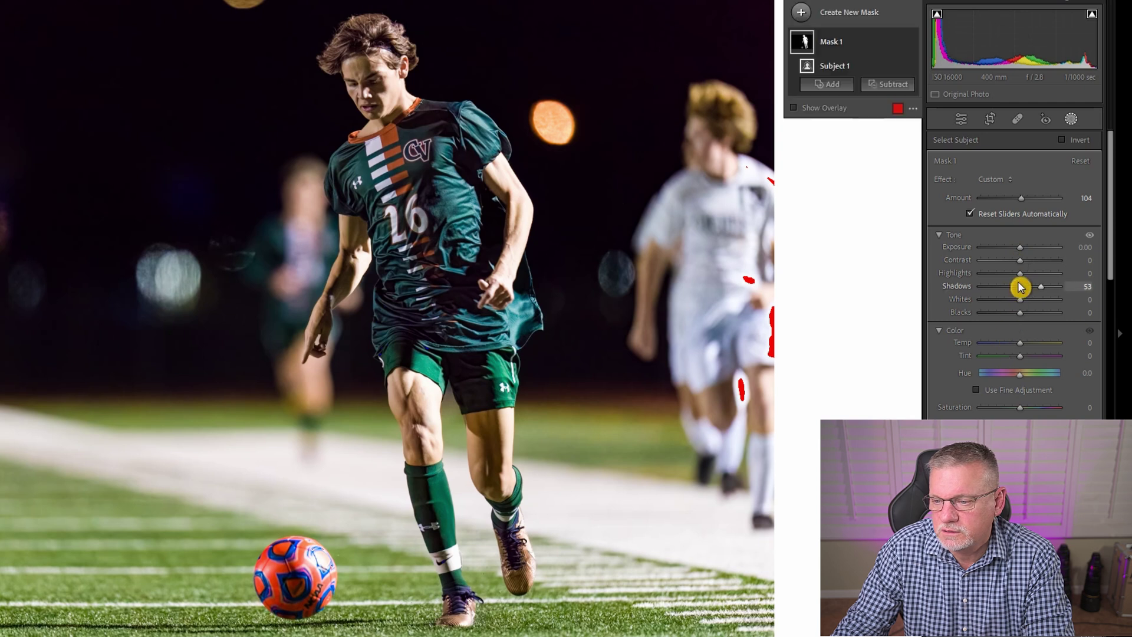
{"action": "left_click_drag", "start_coordinate": [1021, 275], "coordinate": [1054, 291]}
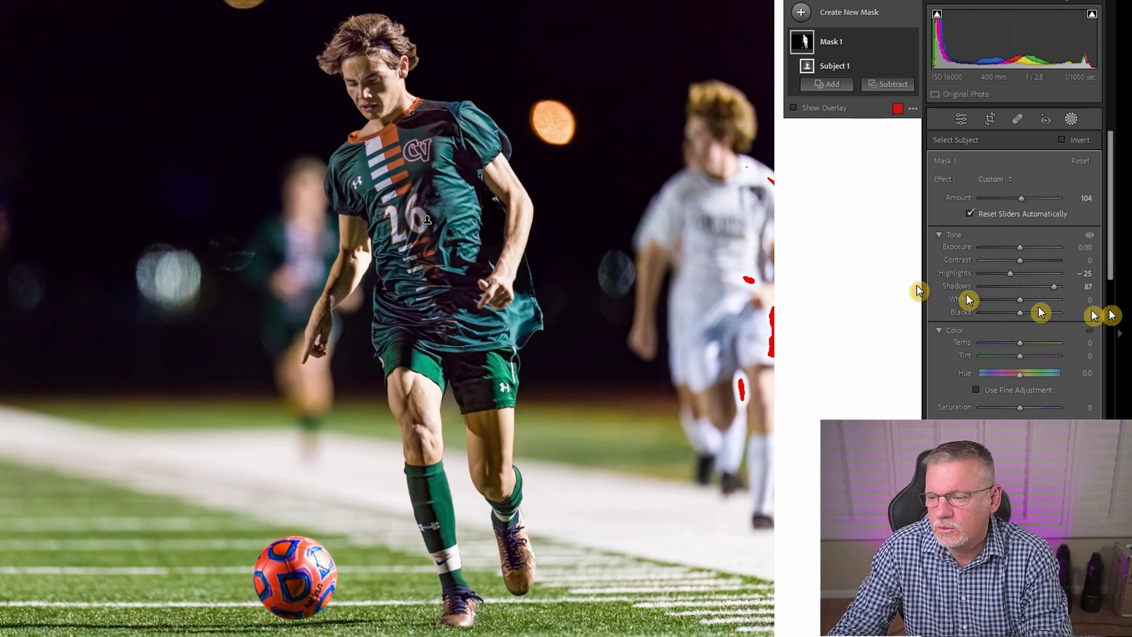
{"action": "left_click", "coordinate": [1054, 287]}
{"action": "left_click_drag", "start_coordinate": [1055, 289], "coordinate": [1041, 293]}
{"action": "left_click_drag", "start_coordinate": [1020, 247], "coordinate": [1023, 252]}
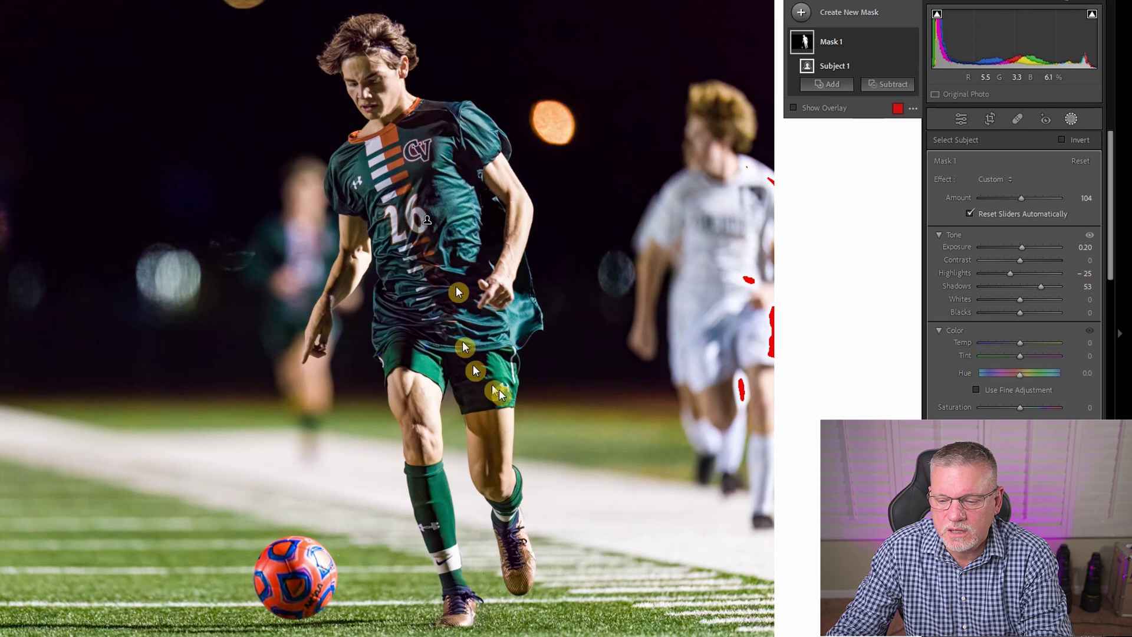
- Open photo J92_2613.dng, return to the general edit controls and inspect the green-jersey player's face at 100%
{"action": "left_click", "coordinate": [804, 522]}
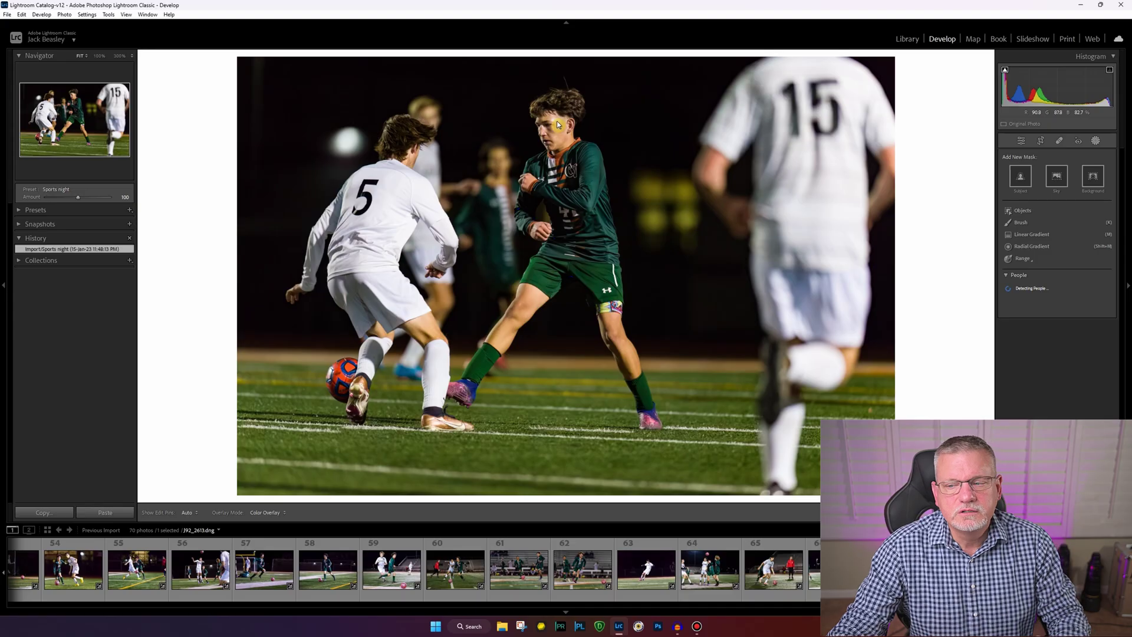
{"action": "left_click", "coordinate": [1021, 140]}
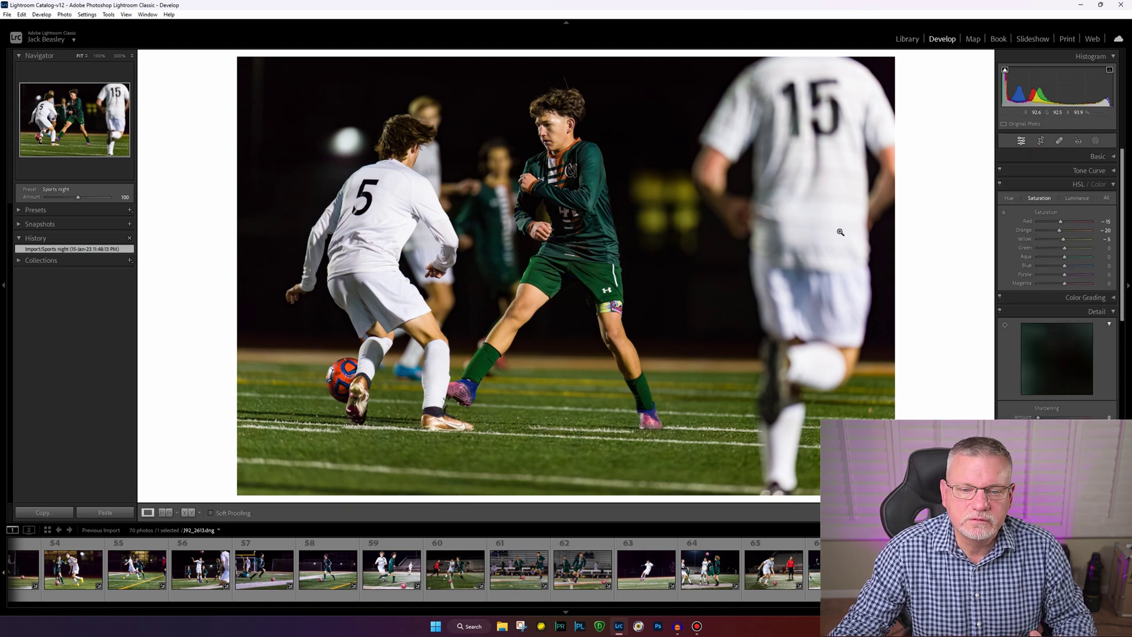
{"action": "left_click", "coordinate": [557, 127]}
{"action": "left_click_drag", "start_coordinate": [551, 165], "coordinate": [544, 258]}
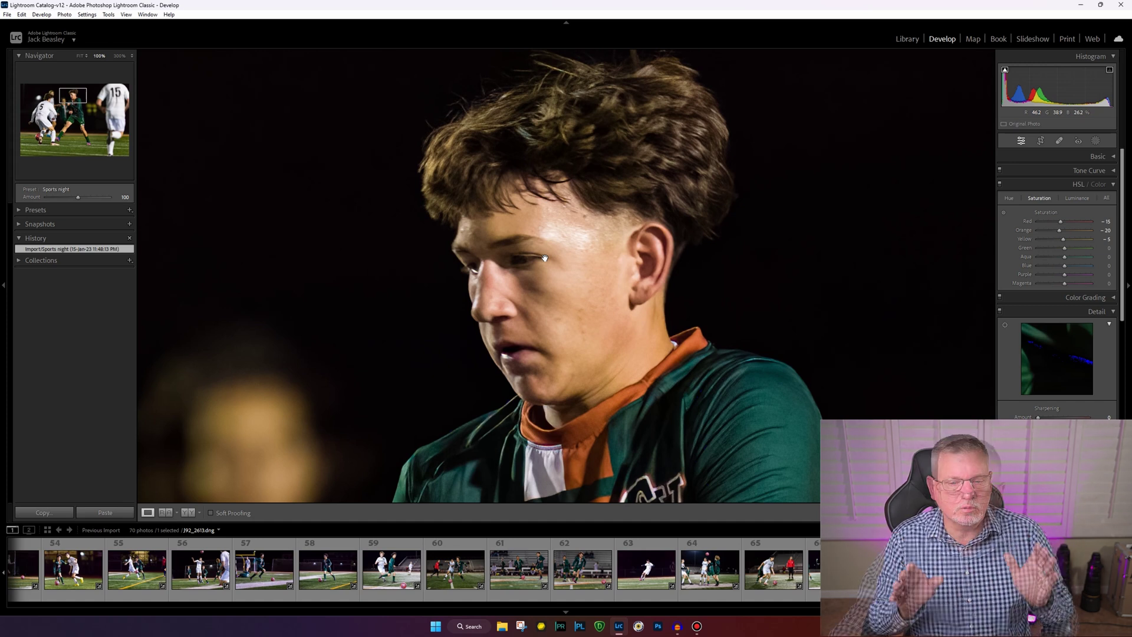
- Crop J92_2613.dng around the two dueling players, cutting off most of player 15, and straighten it by about -2.1 degrees
{"action": "key", "text": "r"}
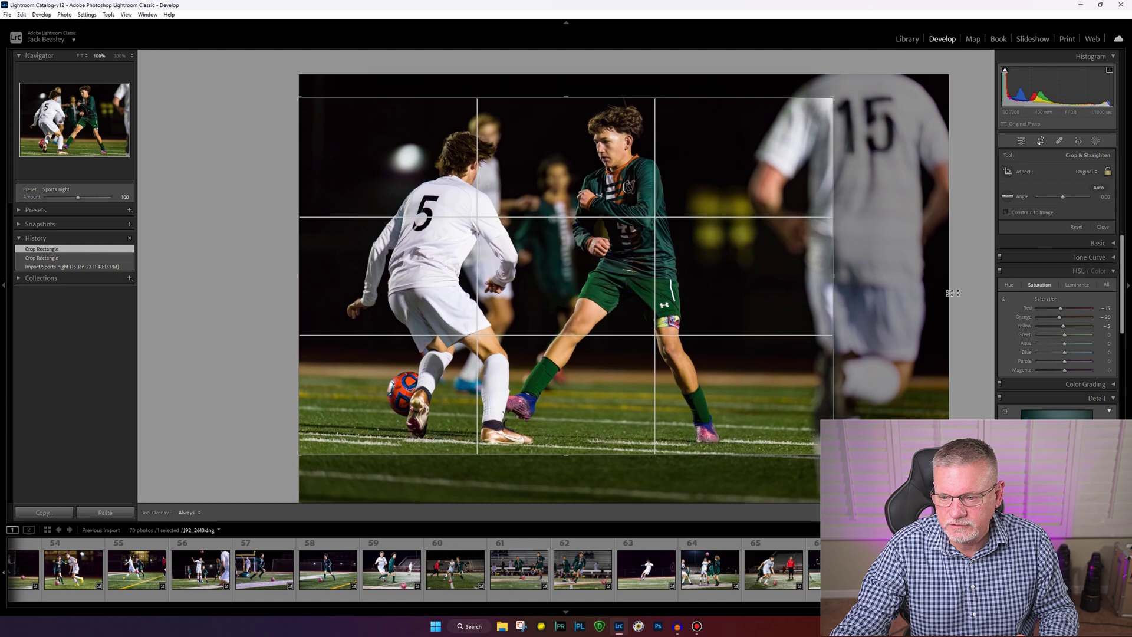
{"action": "left_click_drag", "start_coordinate": [982, 289], "coordinate": [938, 271]}
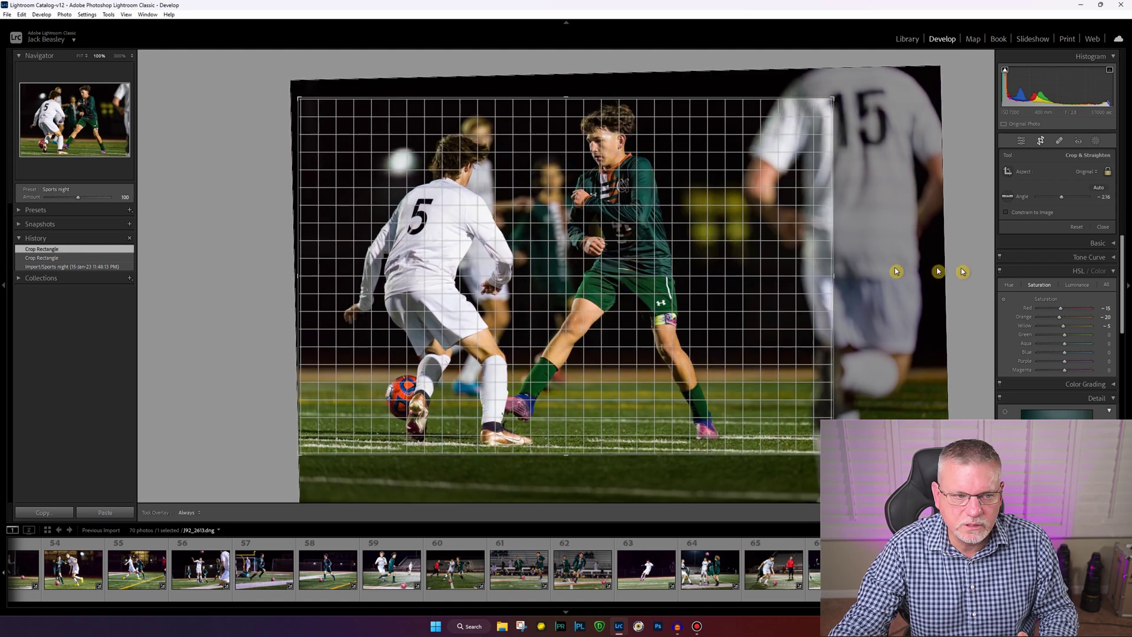
{"action": "key", "text": "r"}
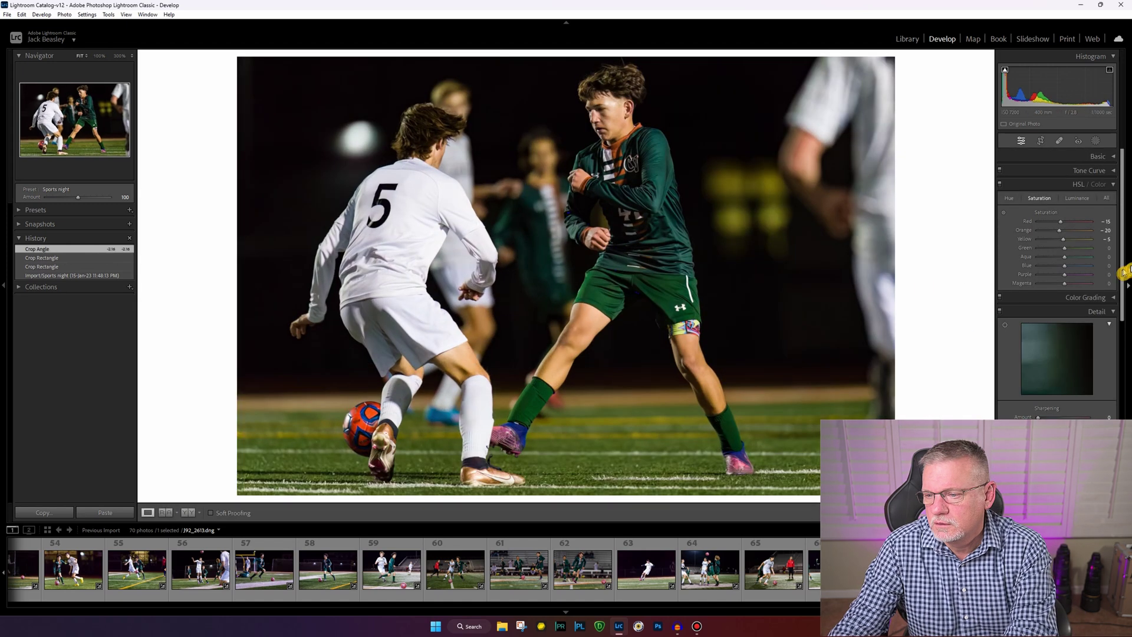
- Set the cropped photo's Temp to 4350, Exposure to +0.70, Highlights to -25 and Whites to -33
{"action": "key", "text": "ctrl+1"}
{"action": "left_click_drag", "start_coordinate": [1064, 252], "coordinate": [1065, 251]}
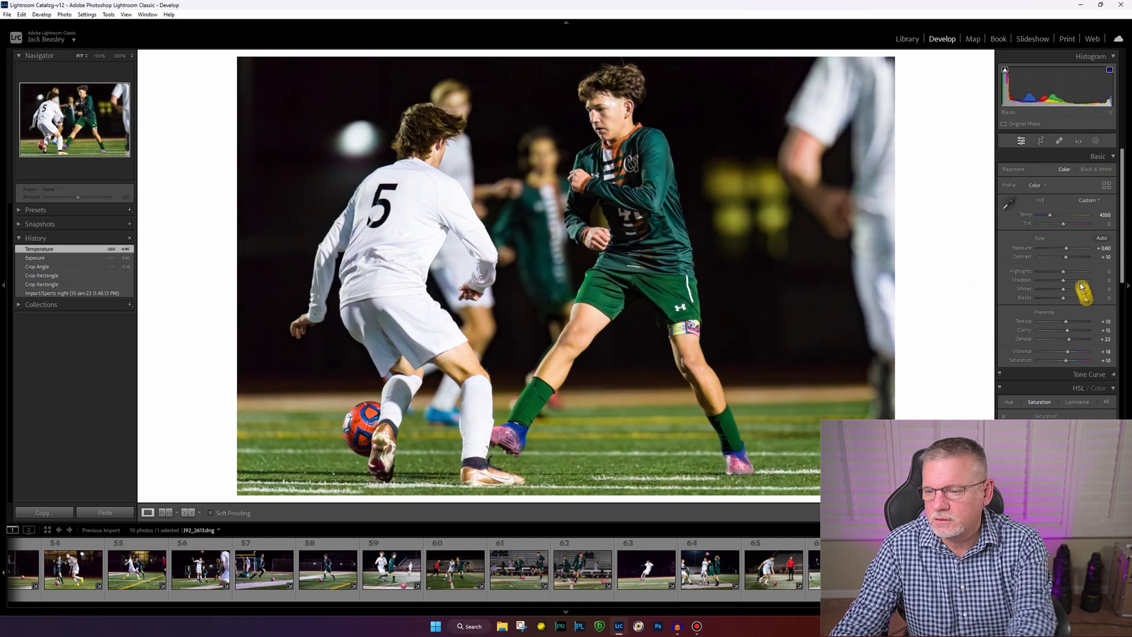
{"action": "left_click_drag", "start_coordinate": [1061, 274], "coordinate": [1055, 293]}
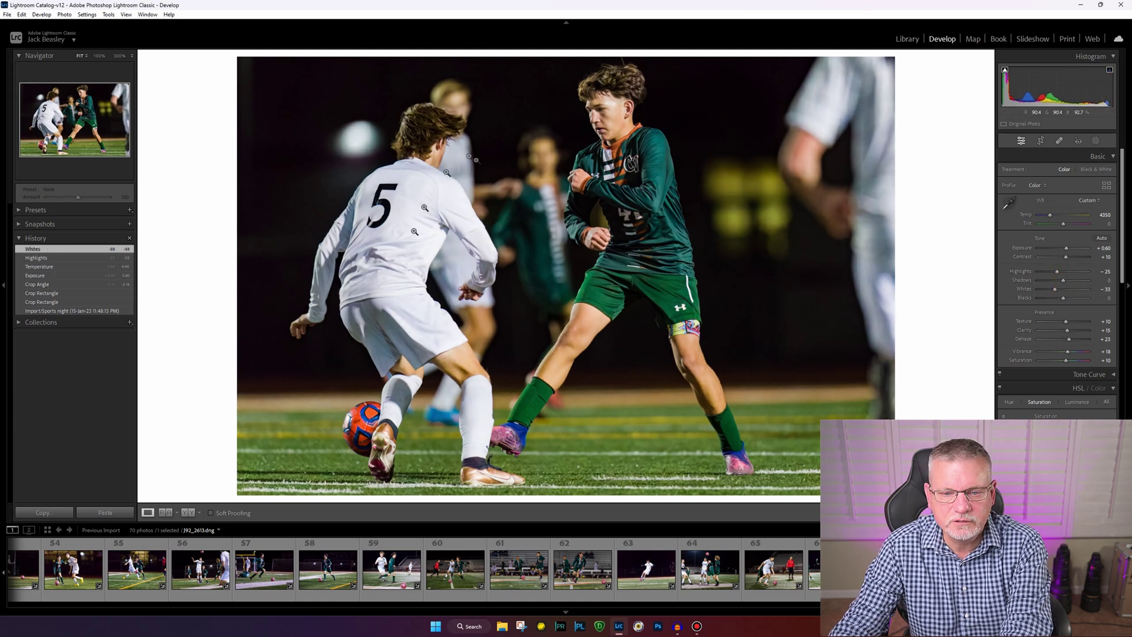
{"action": "left_click_drag", "start_coordinate": [1065, 248], "coordinate": [1068, 251]}
- Inspect the green-jersey player's face at 100% and send a copy with Lightroom adjustments to Topaz Photo AI
{"action": "left_click", "coordinate": [604, 102]}
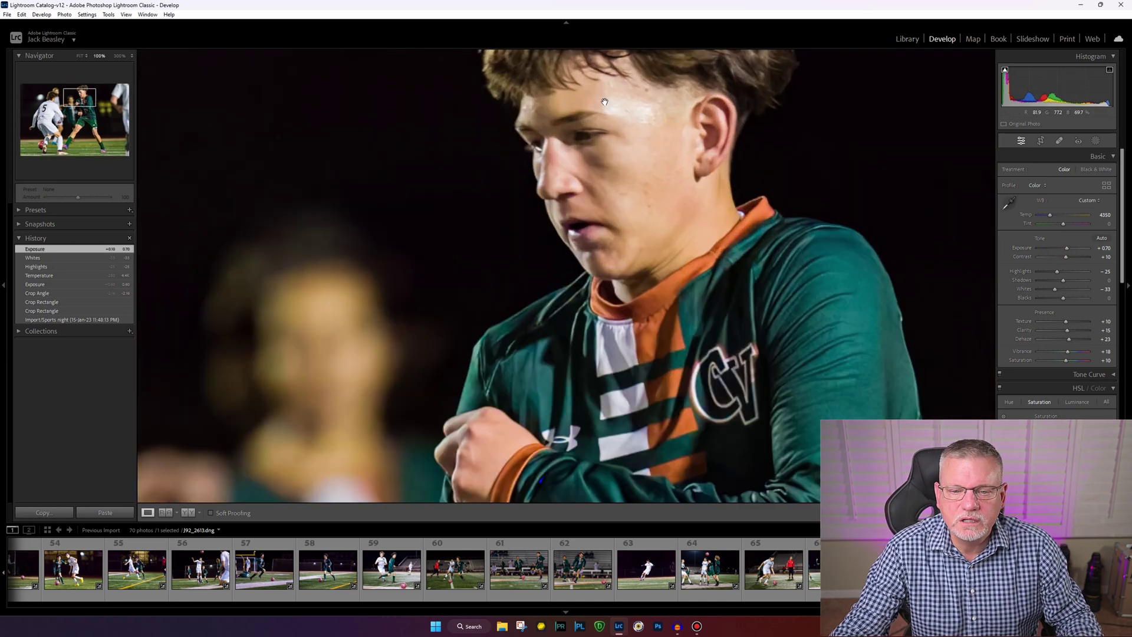
{"action": "left_click_drag", "start_coordinate": [616, 111], "coordinate": [547, 220]}
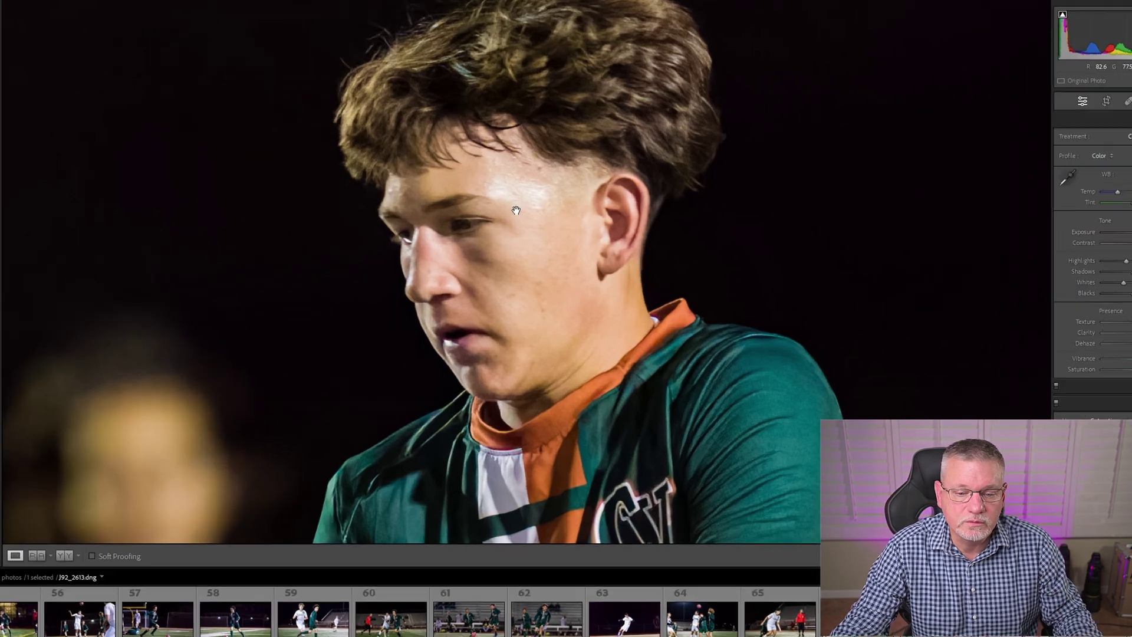
{"action": "right_click", "coordinate": [558, 230]}
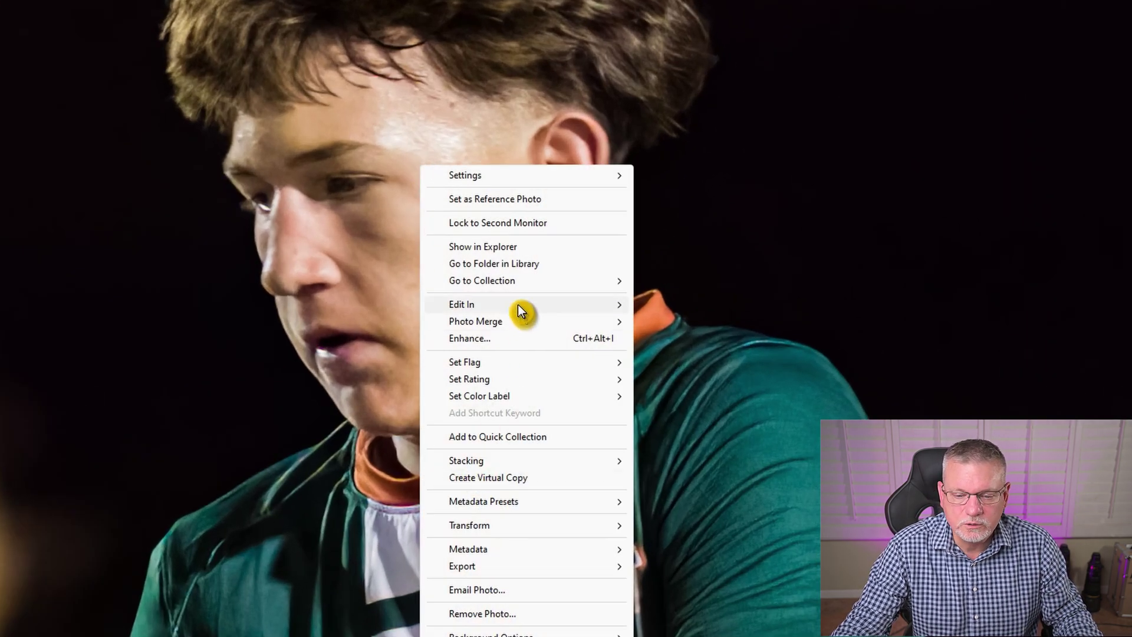
{"action": "mouse_move", "coordinate": [518, 305]}
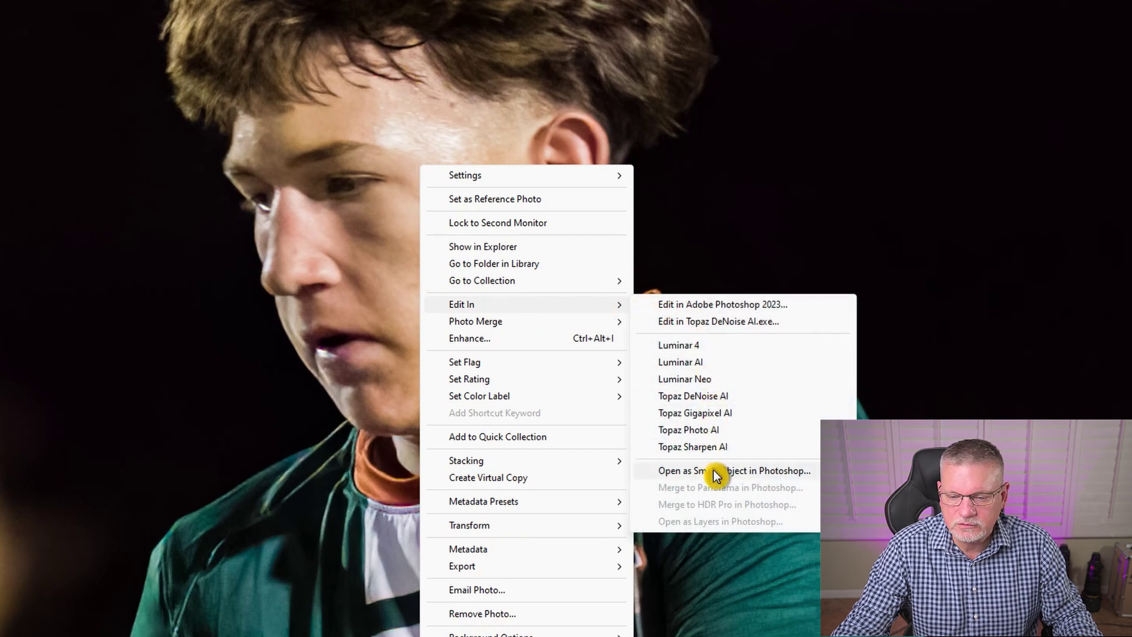
{"action": "left_click", "coordinate": [706, 432]}
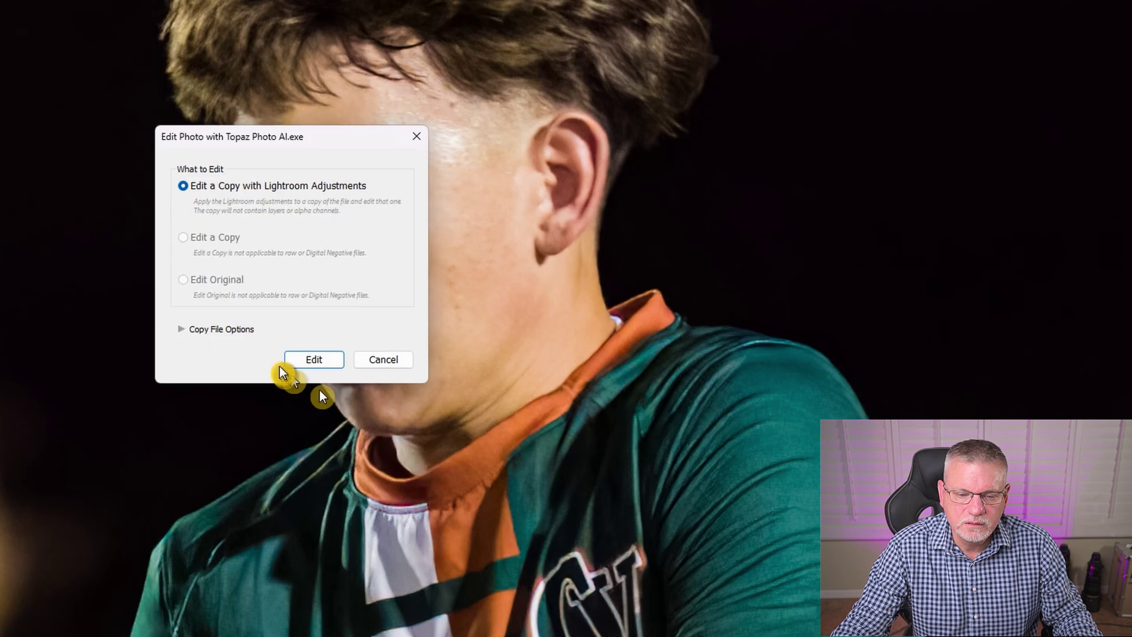
{"action": "left_click", "coordinate": [313, 359]}
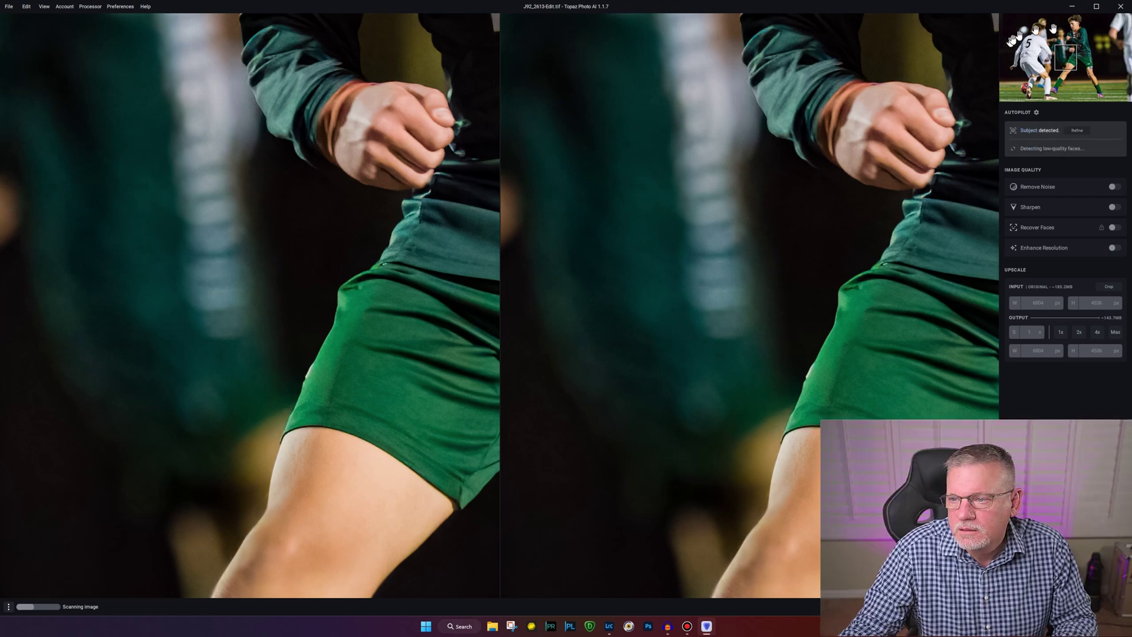
- Center the preview on the green-jersey player's face and set Standard Sharpen to Strength 14 and Clarity 13
{"action": "left_click", "coordinate": [1075, 25]}
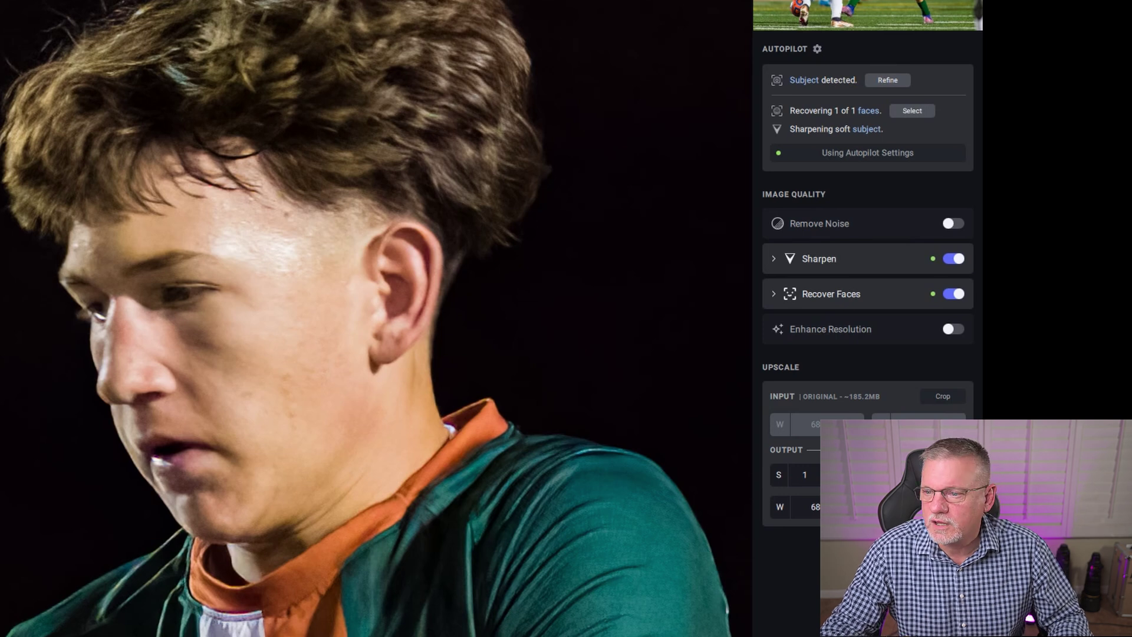
{"action": "mouse_move", "coordinate": [873, 112]}
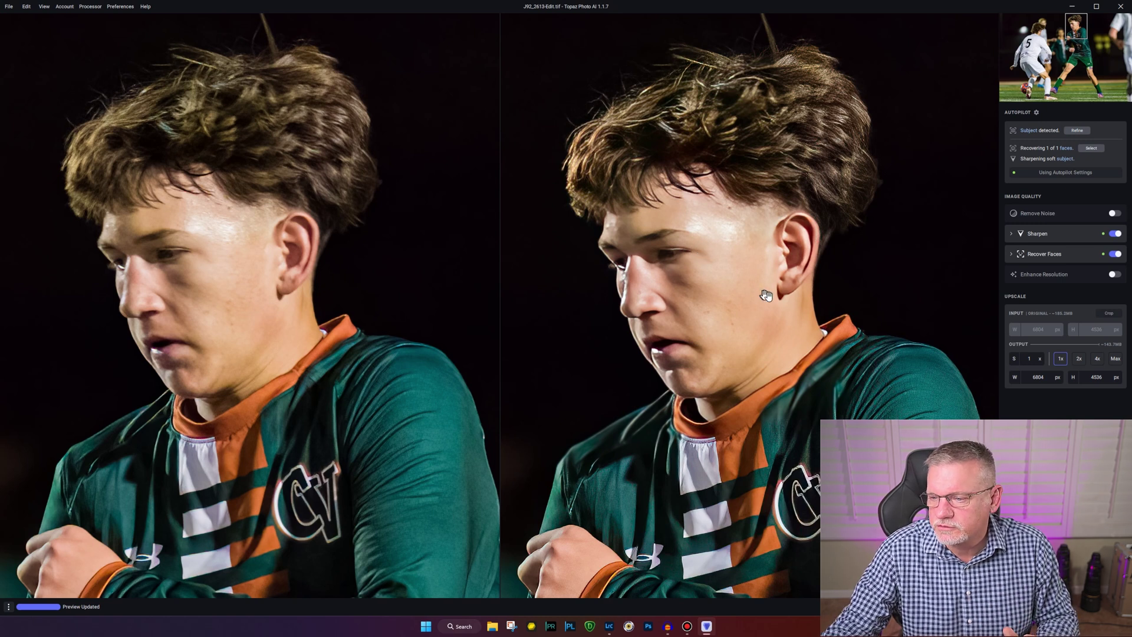
{"action": "left_click", "coordinate": [1036, 235]}
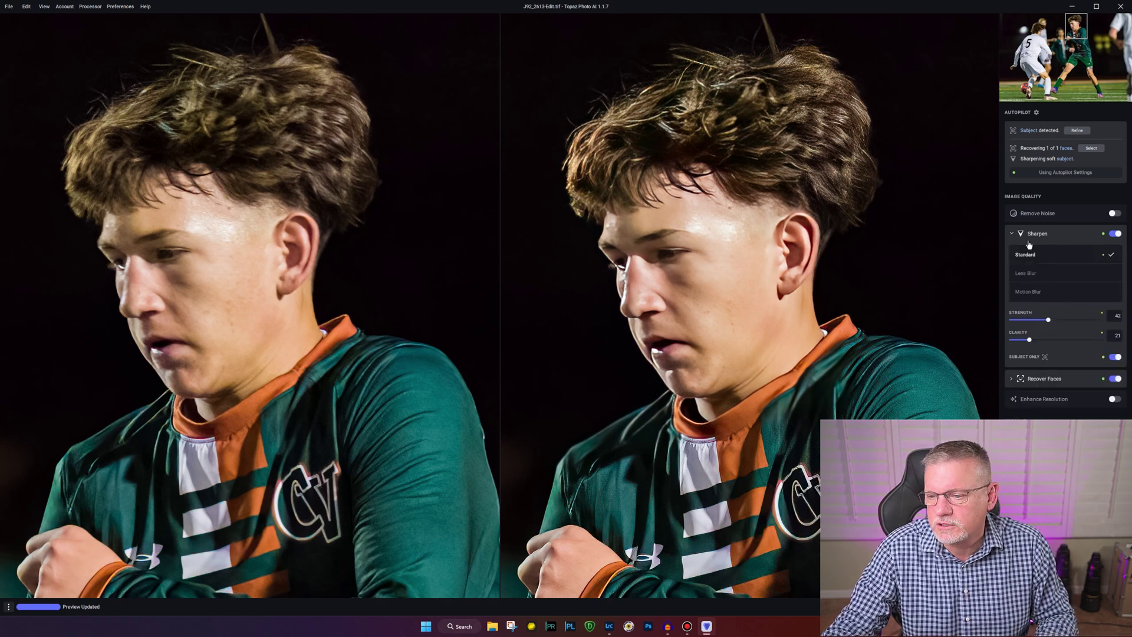
{"action": "left_click_drag", "start_coordinate": [1032, 323], "coordinate": [1020, 345]}
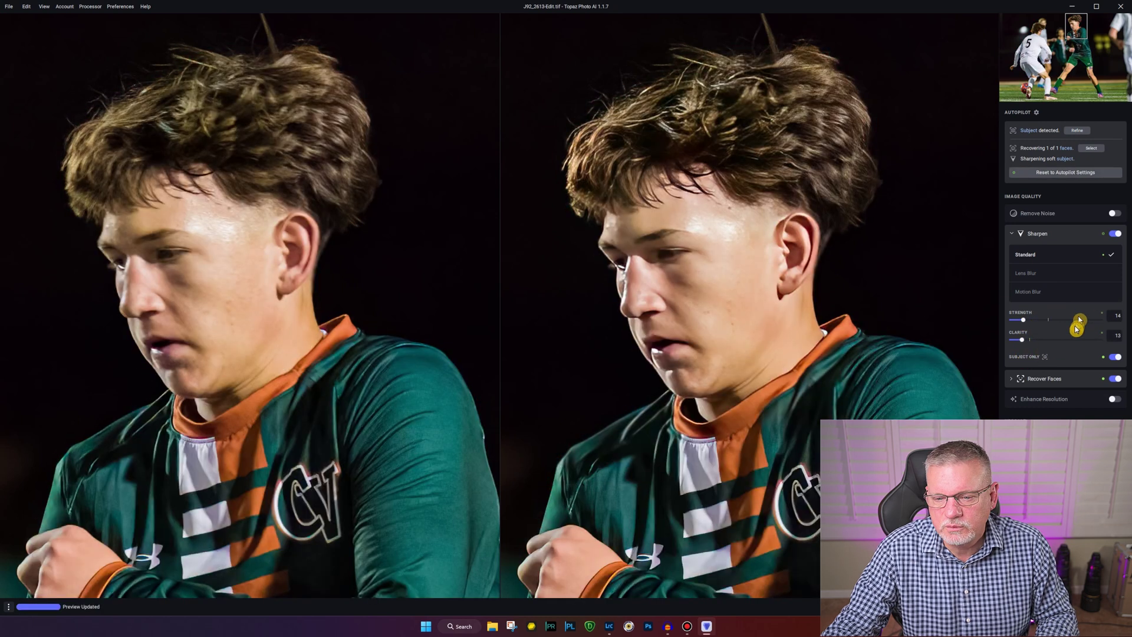
- Set the Recover Faces Strength to 34 and save the edited photo back to Lightroom Classic
{"action": "left_click", "coordinate": [1071, 385]}
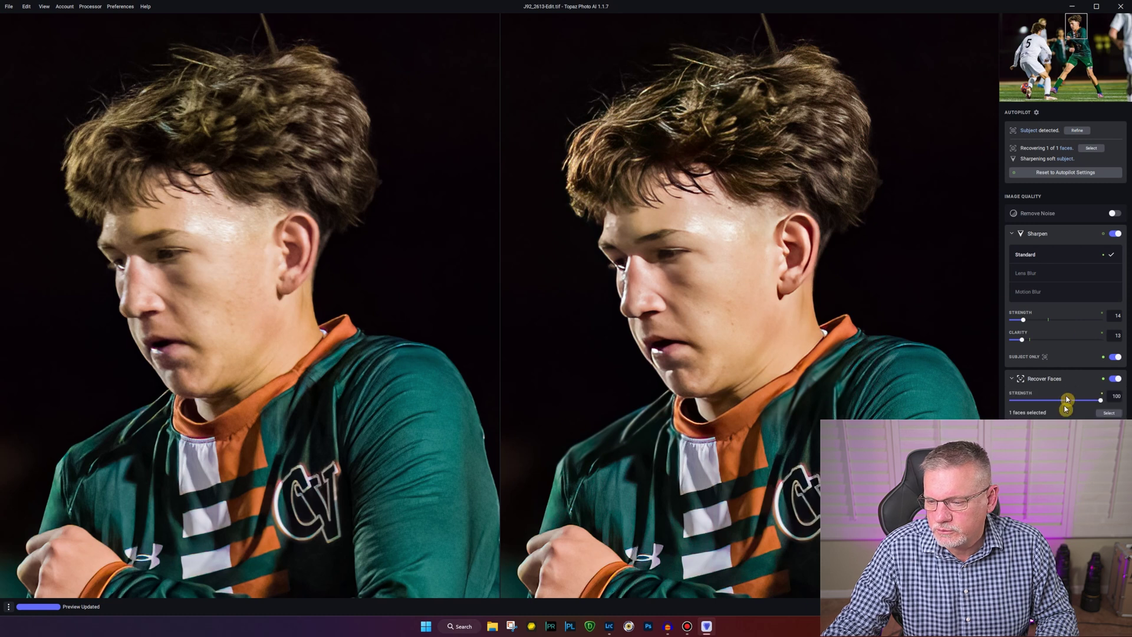
{"action": "left_click", "coordinate": [1038, 401]}
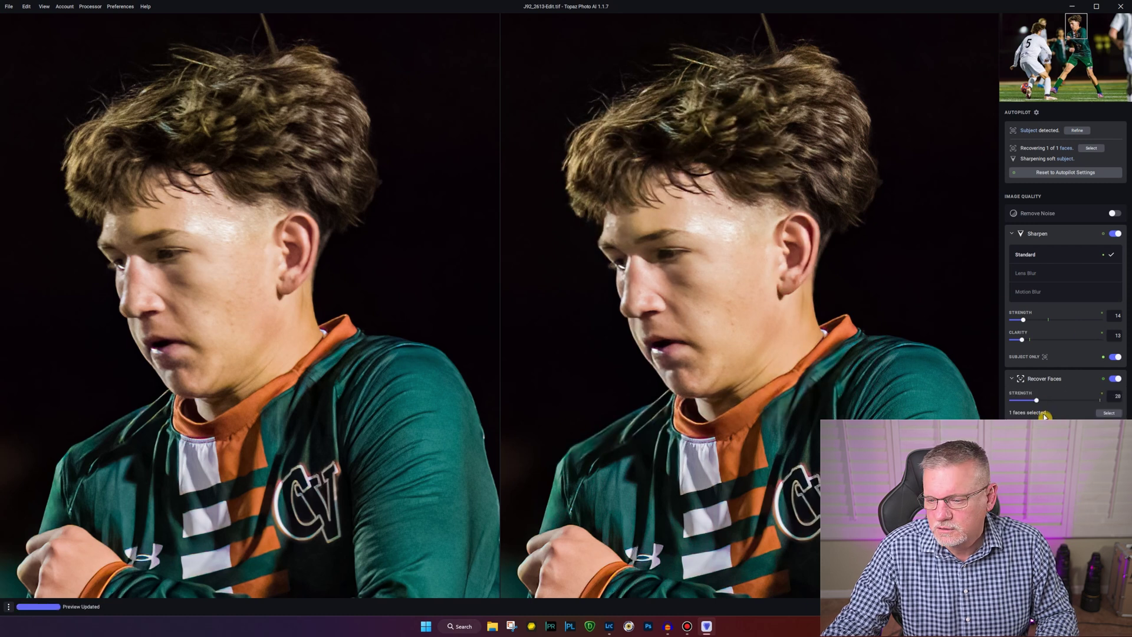
{"action": "left_click", "coordinate": [1027, 400]}
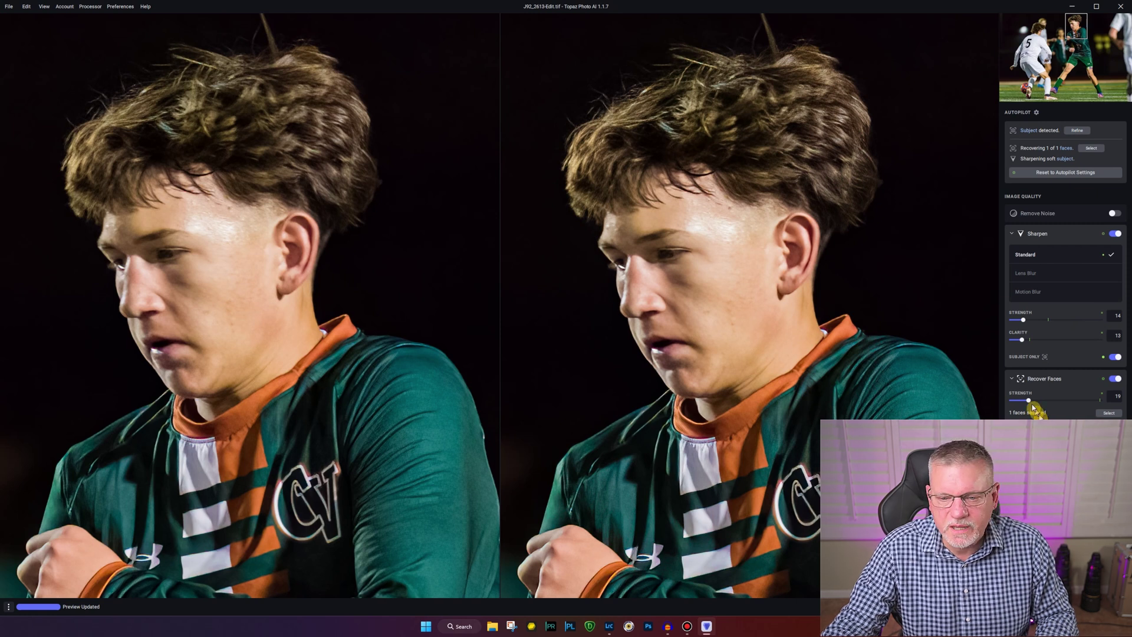
{"action": "left_click", "coordinate": [1036, 402]}
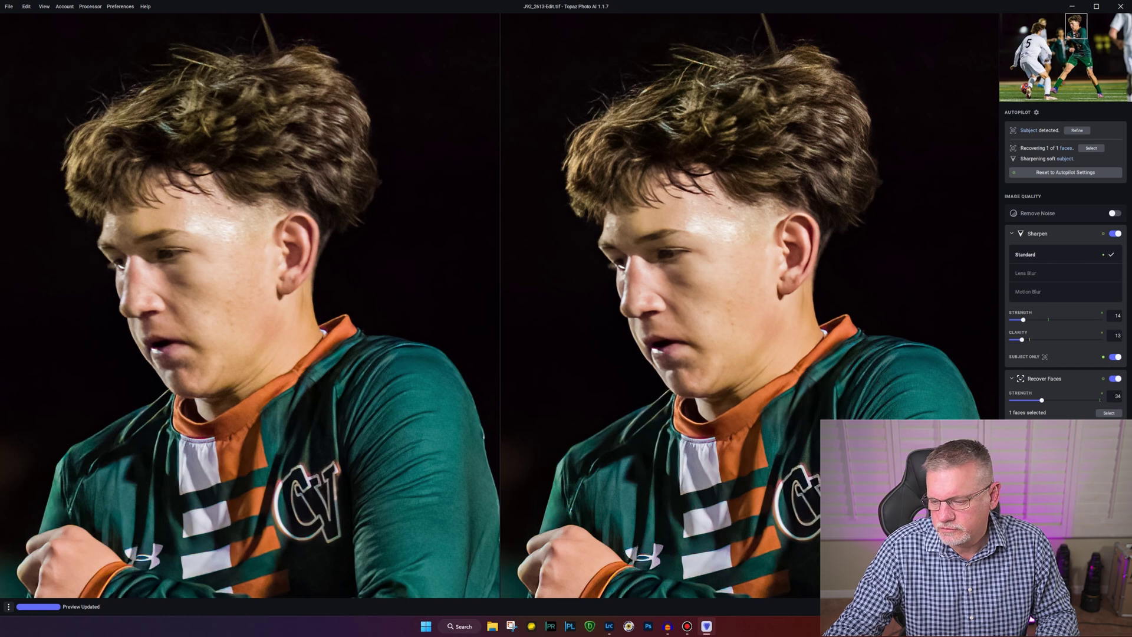
{"action": "key", "text": "ctrl+s"}
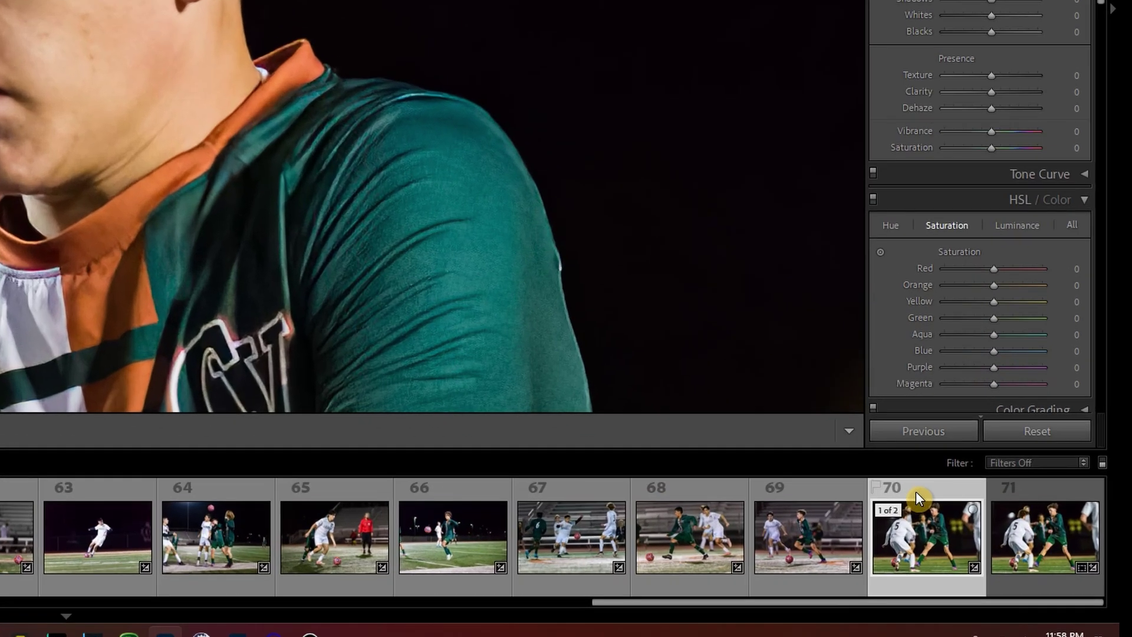
- Select J92_2613-Edit.tif together with the third photo (the goalkeeper) and photo 28, J91_5090.dng, in the filmstrip
{"action": "left_click", "coordinate": [1095, 506]}
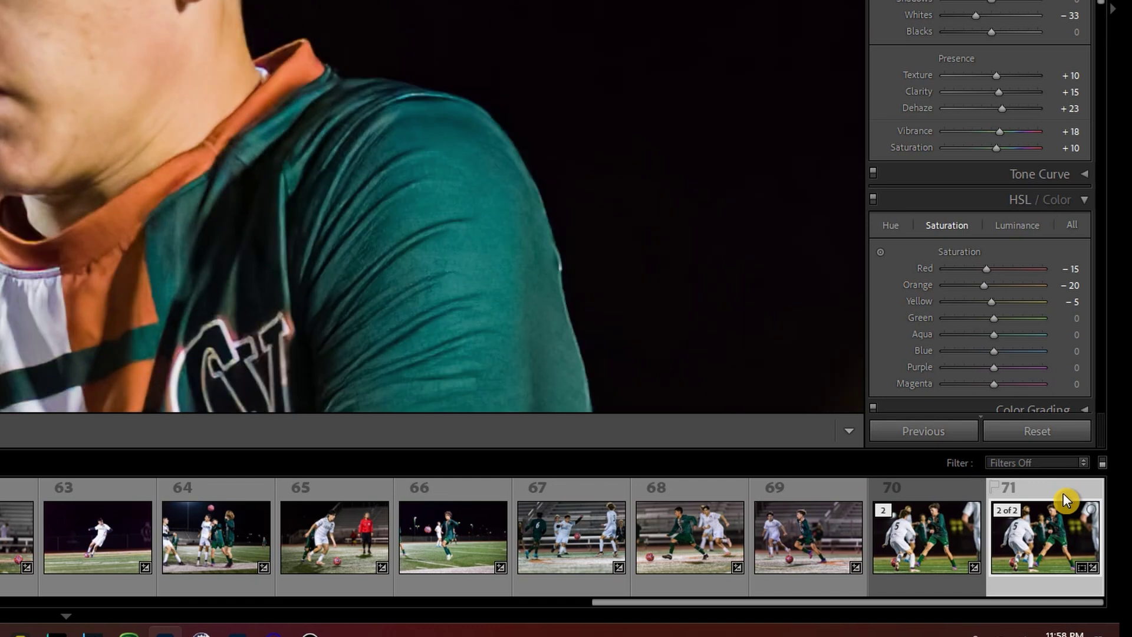
{"action": "left_click", "coordinate": [953, 499]}
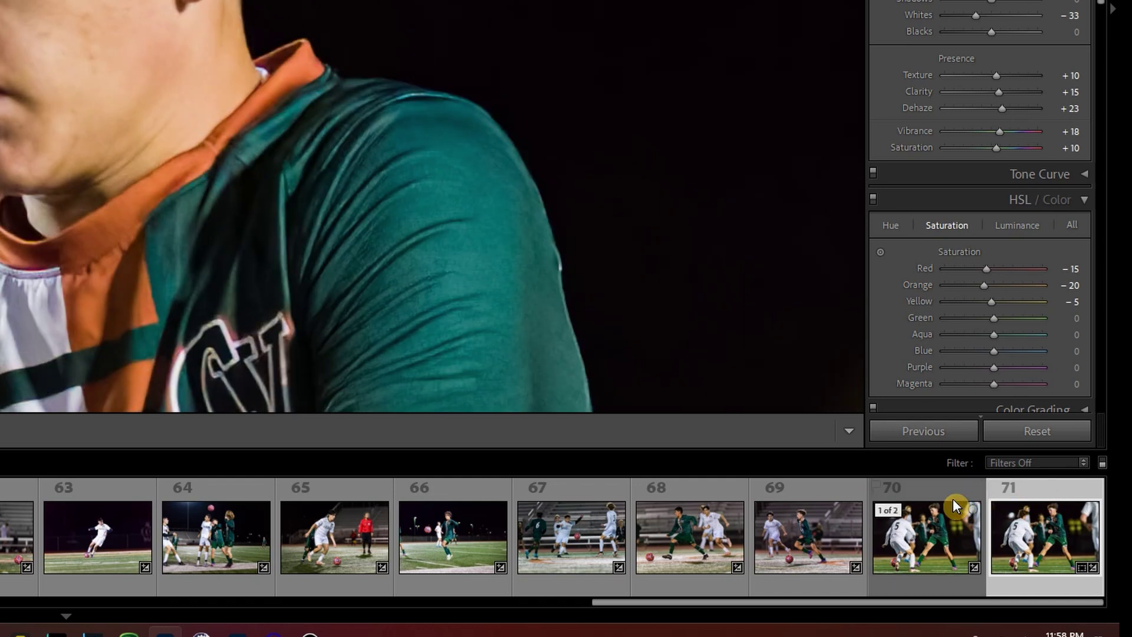
{"action": "scroll", "coordinate": [412, 569], "scroll_direction": "up", "scroll_amount": 10}
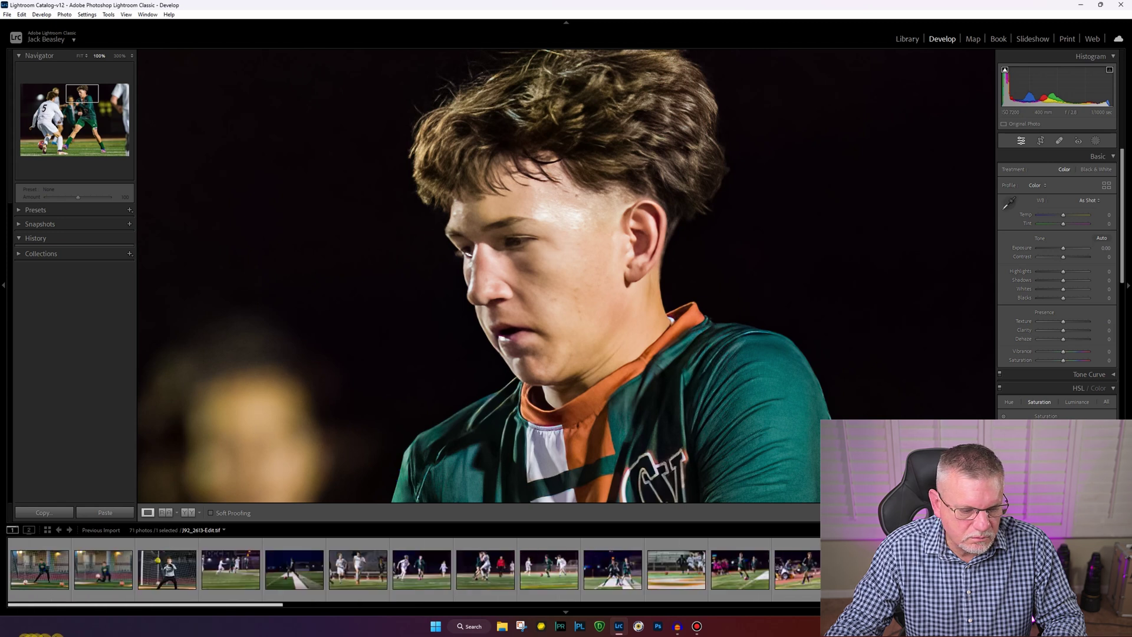
{"action": "left_click", "coordinate": [168, 583], "text": "ctrl"}
{"action": "left_click_drag", "start_coordinate": [179, 603], "coordinate": [521, 600]}
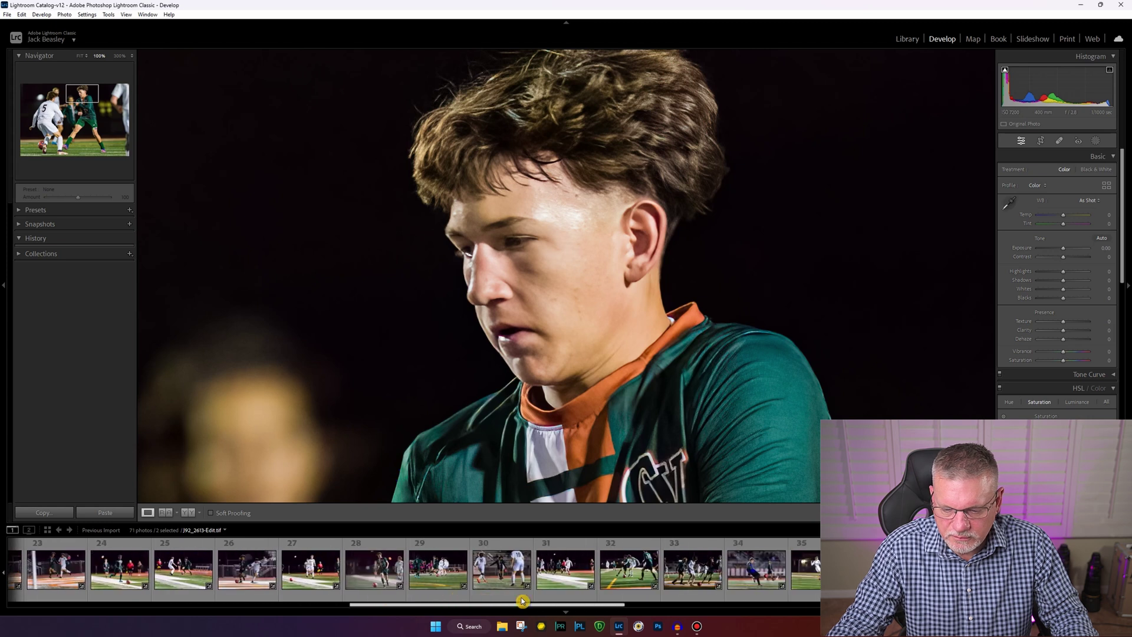
{"action": "left_click", "coordinate": [375, 569], "text": "ctrl"}
- Start exporting the three selected photos and choose the finals folder inside Examples as the destination
{"action": "right_click", "coordinate": [374, 569]}
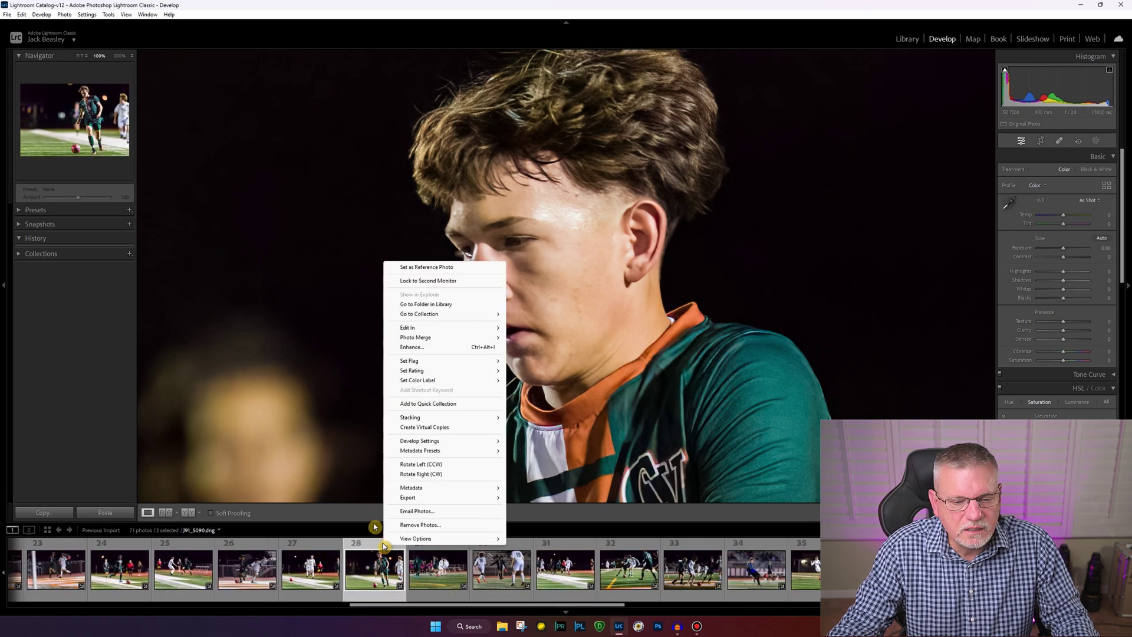
{"action": "left_click", "coordinate": [21, 14]}
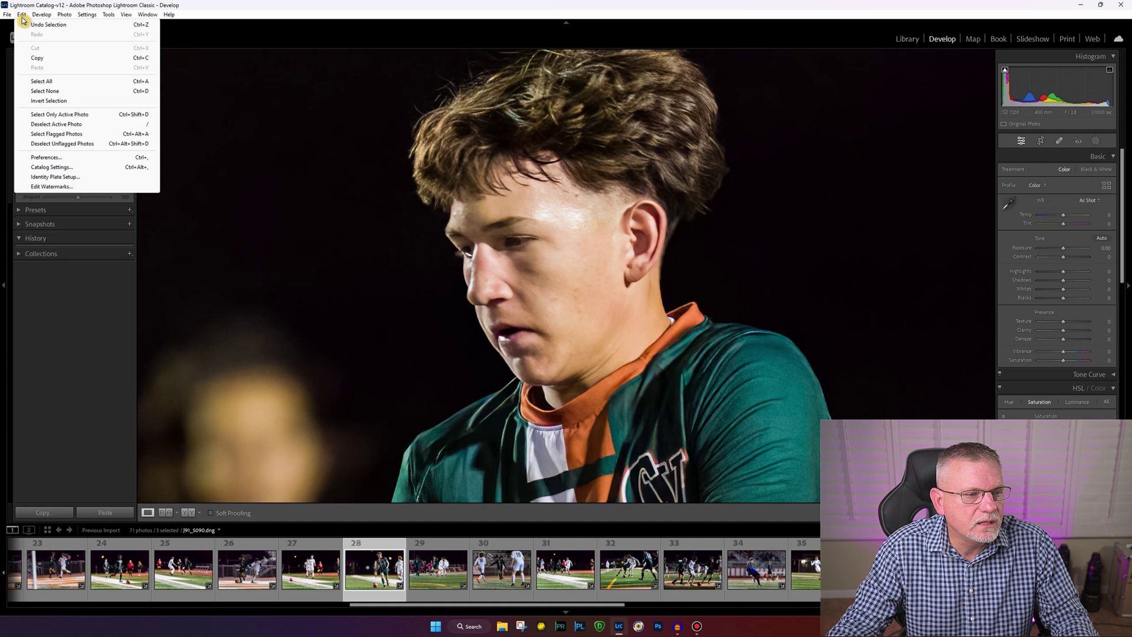
{"action": "mouse_move", "coordinate": [7, 14]}
{"action": "left_click", "coordinate": [31, 143]}
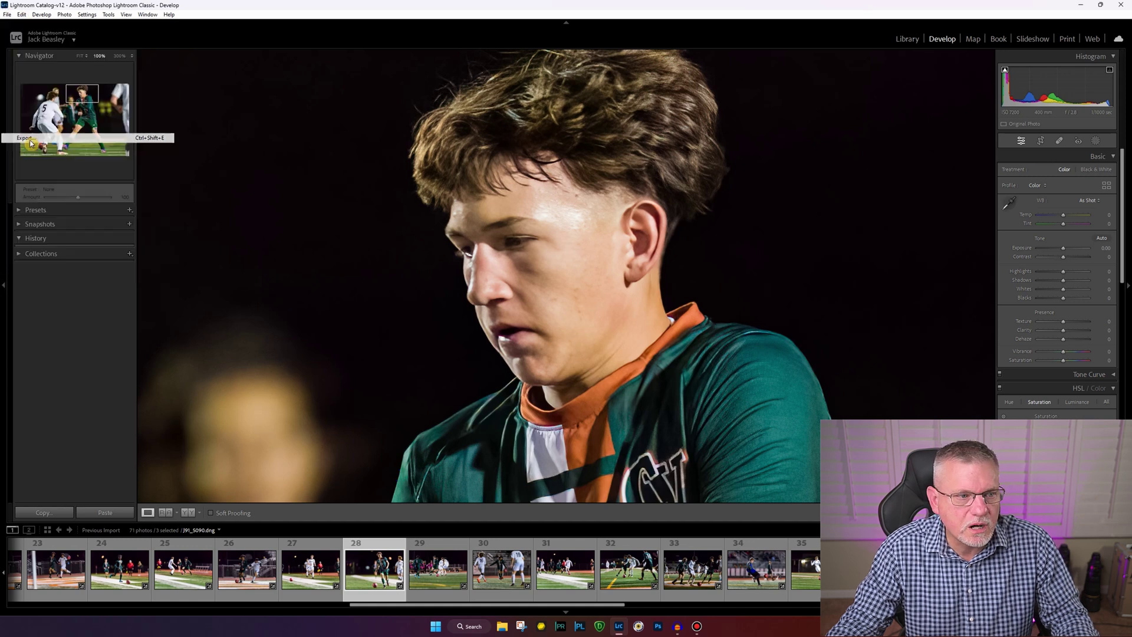
{"action": "left_click", "coordinate": [652, 285]}
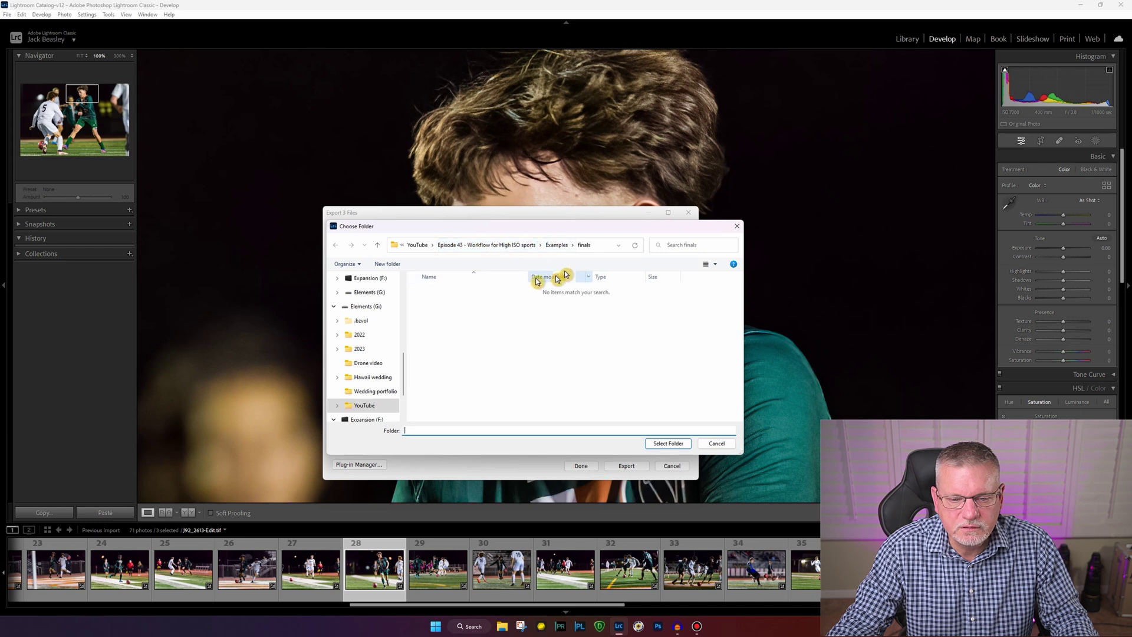
{"action": "left_click", "coordinate": [666, 443]}
- Review the file format, image sizing, output sharpening, metadata and post-processing settings, and export the three photos
{"action": "left_click", "coordinate": [688, 333]}
{"action": "left_click_drag", "start_coordinate": [689, 333], "coordinate": [697, 370]}
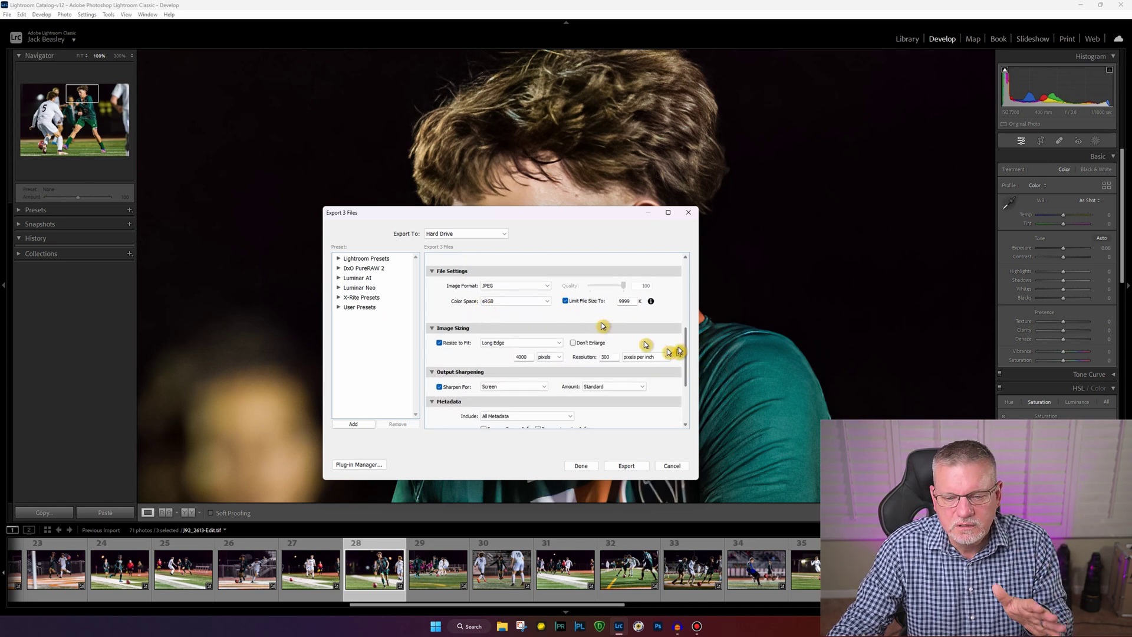
{"action": "scroll", "coordinate": [685, 340], "scroll_direction": "down", "scroll_amount": 3}
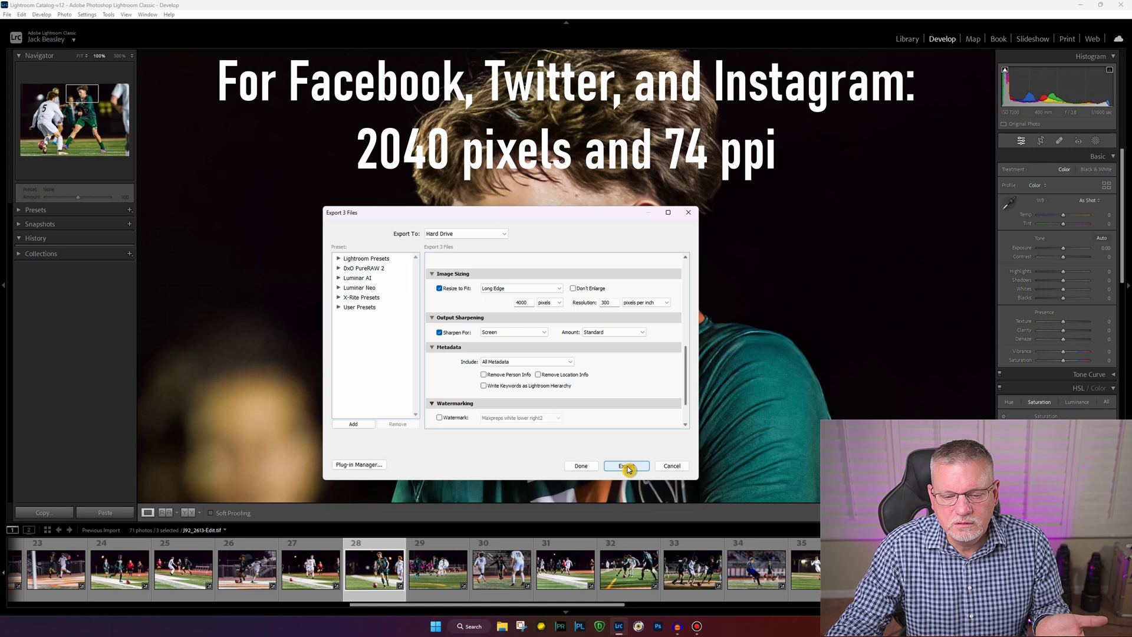
{"action": "left_click_drag", "start_coordinate": [684, 391], "coordinate": [684, 422]}
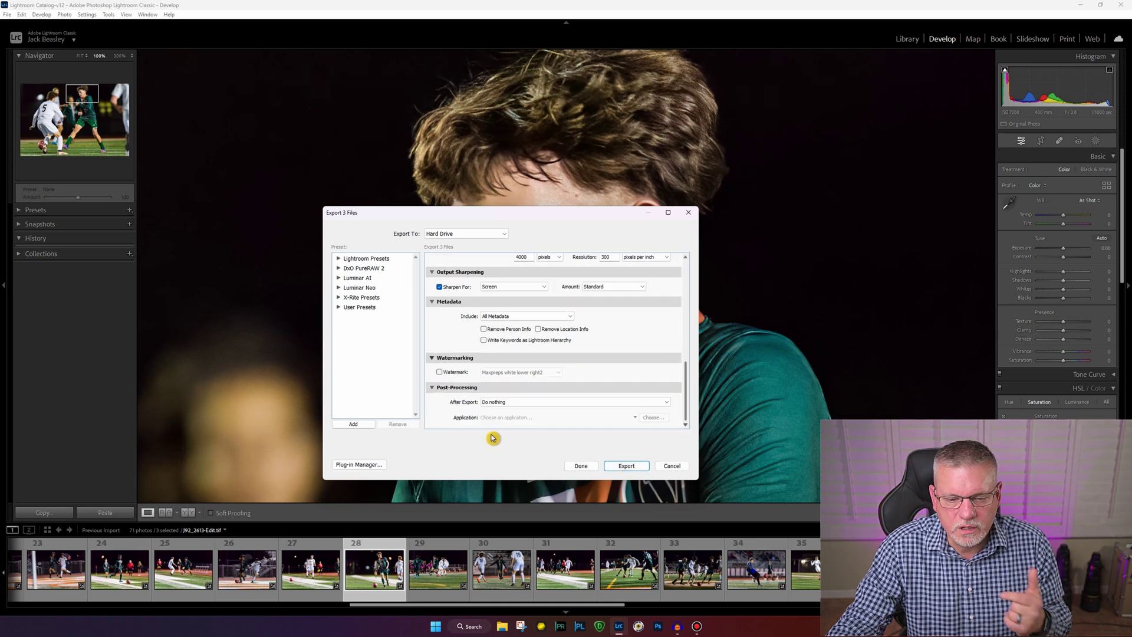
{"action": "left_click", "coordinate": [624, 465]}
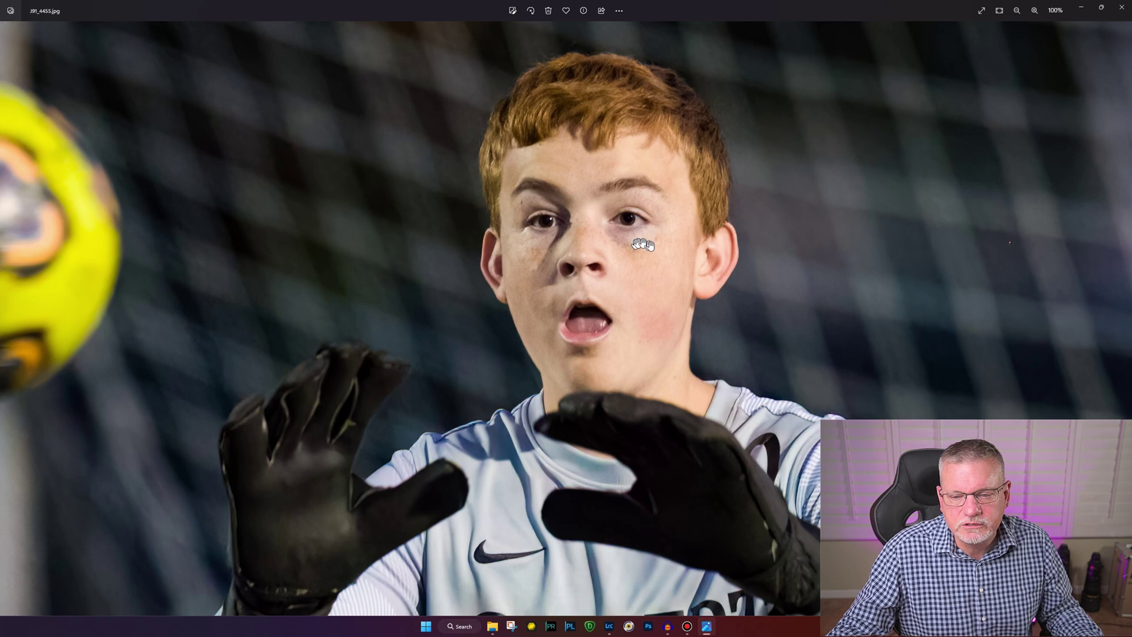
- Inspect the exported goalkeeper photo J91_4453.jpg at 100% and as a whole, and view J91_5090.jpg
{"action": "left_click_drag", "start_coordinate": [642, 243], "coordinate": [684, 242]}
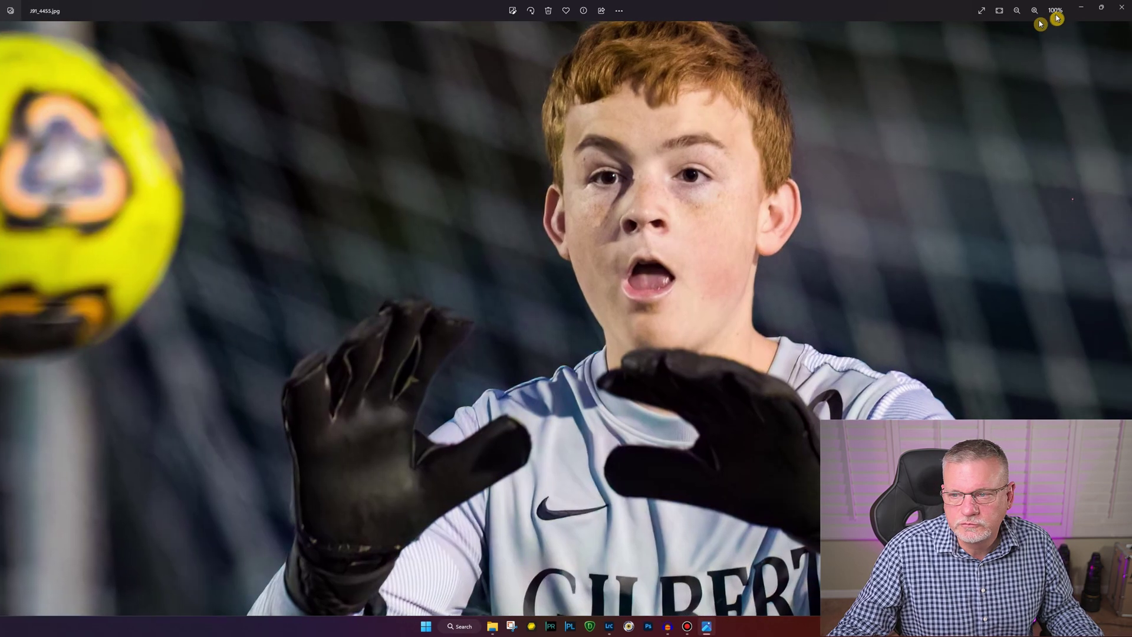
{"action": "left_click", "coordinate": [1000, 13]}
{"action": "key", "text": "Right"}
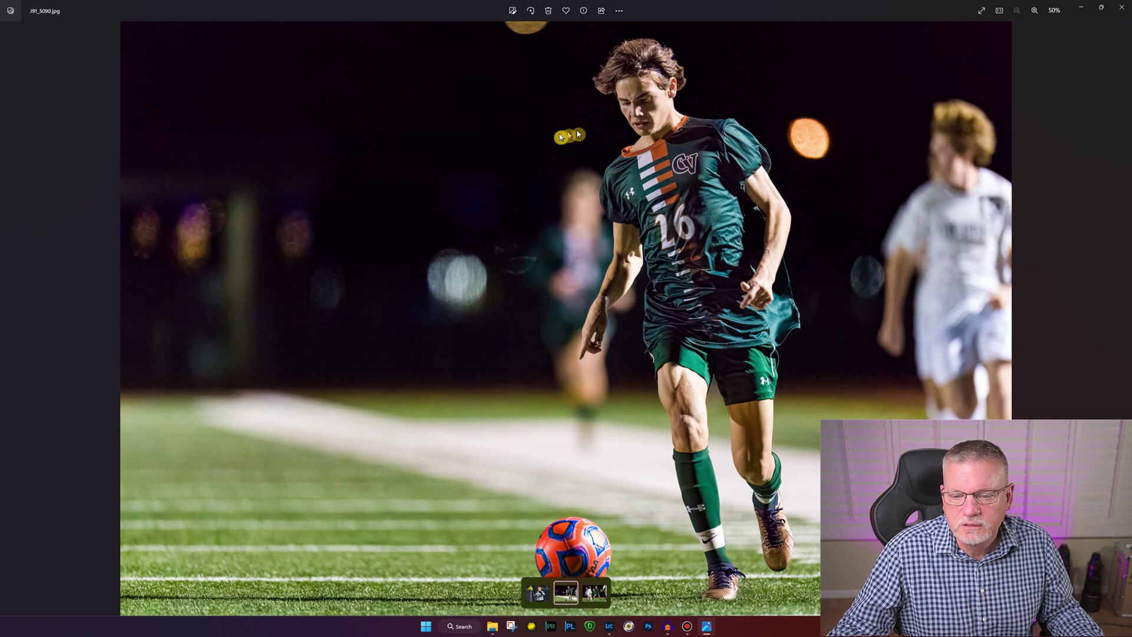
{"action": "scroll", "coordinate": [648, 77], "scroll_direction": "up", "scroll_amount": 2}
{"action": "scroll", "coordinate": [678, 267], "scroll_direction": "down", "scroll_amount": 2}
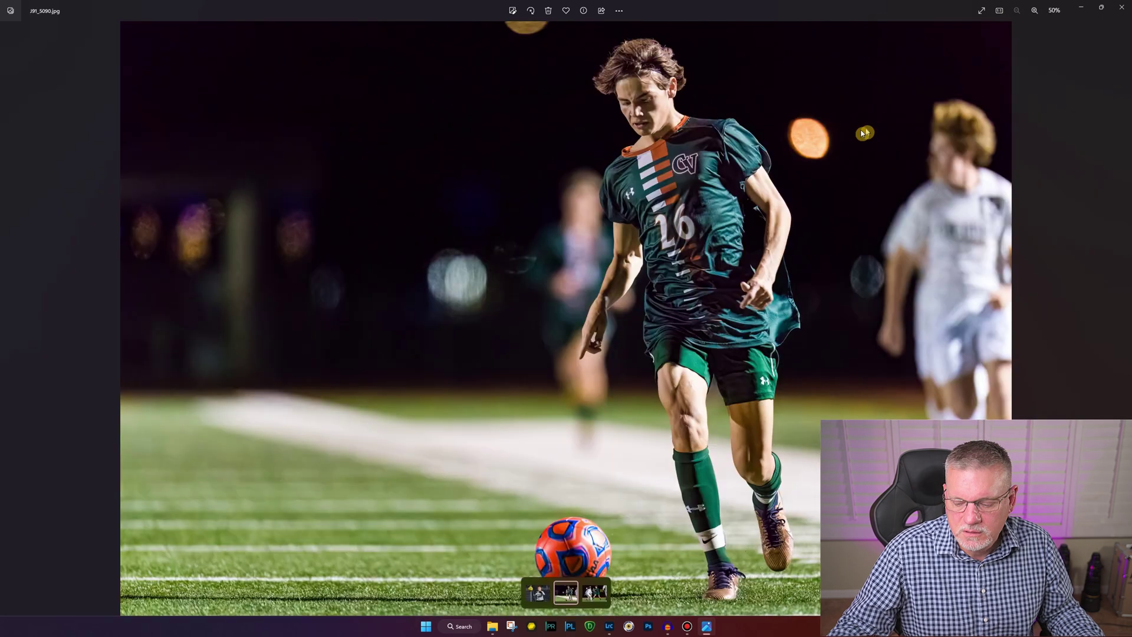
- View the exported J92_2613-Edit.jpg and examine the green-jersey player's face at 100%
{"action": "key", "text": "Right"}
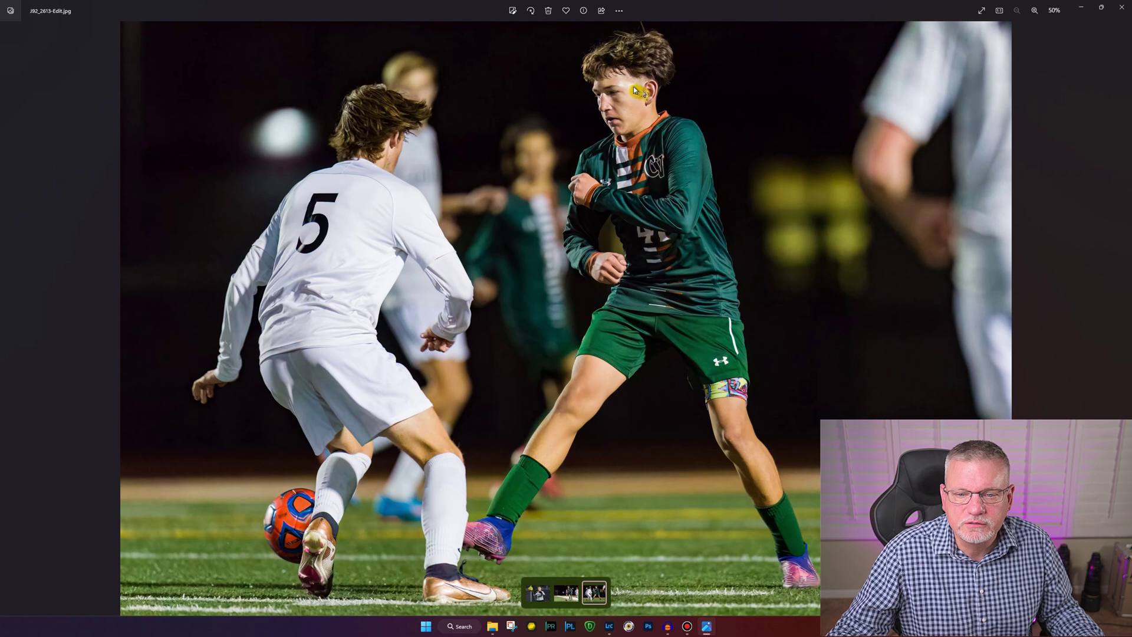
{"action": "left_click", "coordinate": [999, 10]}
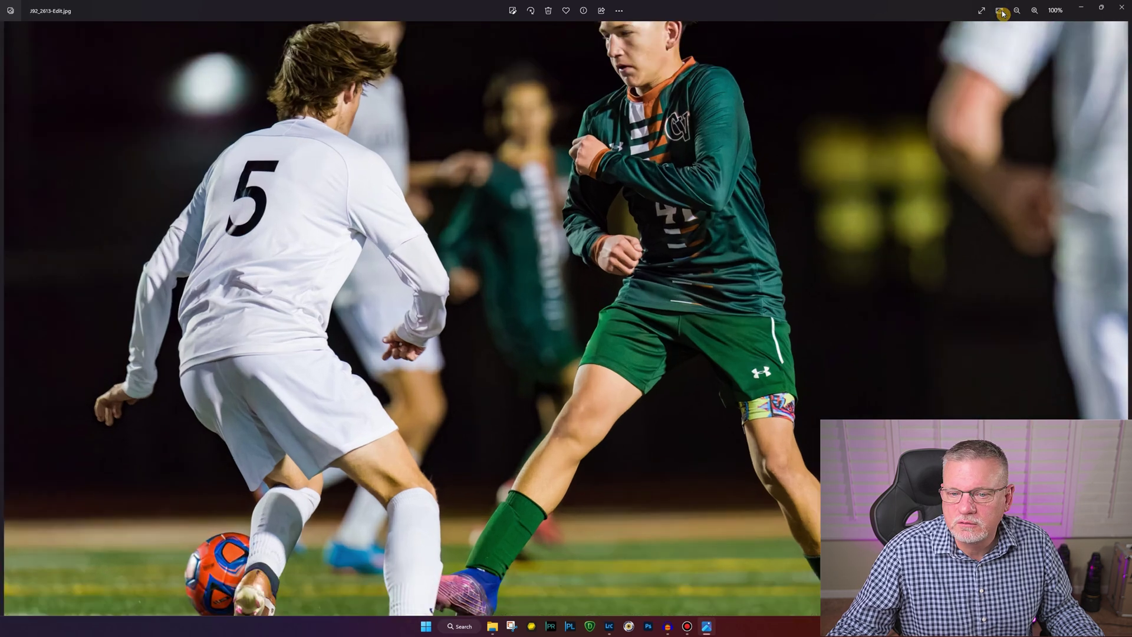
{"action": "scroll", "coordinate": [678, 92], "scroll_direction": "down", "scroll_amount": 1}
{"action": "scroll", "coordinate": [656, 283], "scroll_direction": "up", "scroll_amount": 1}
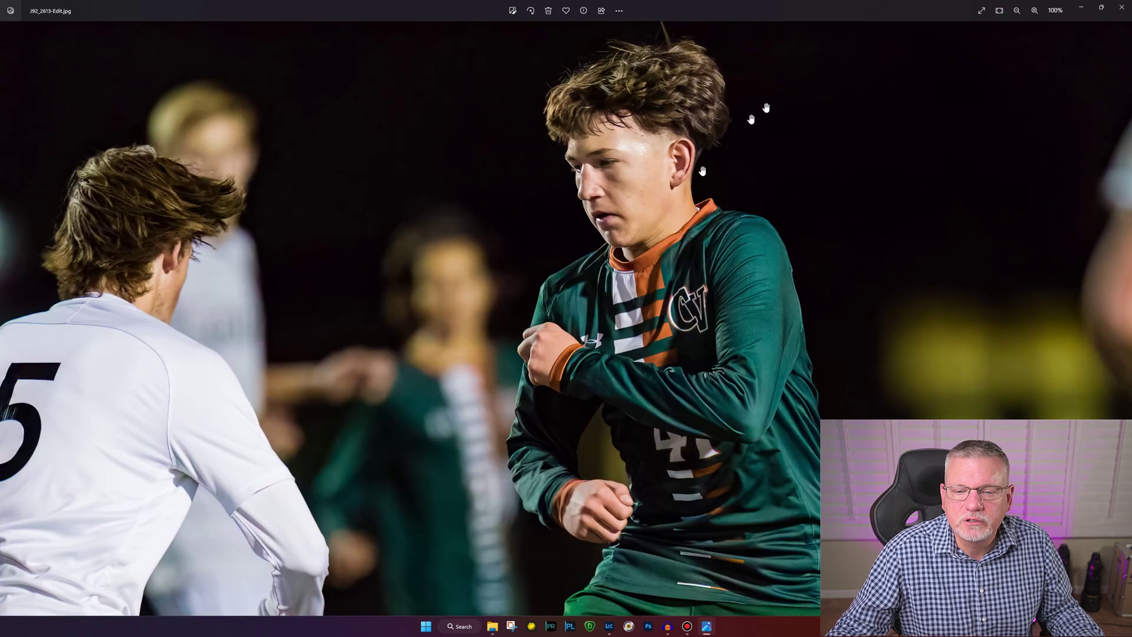